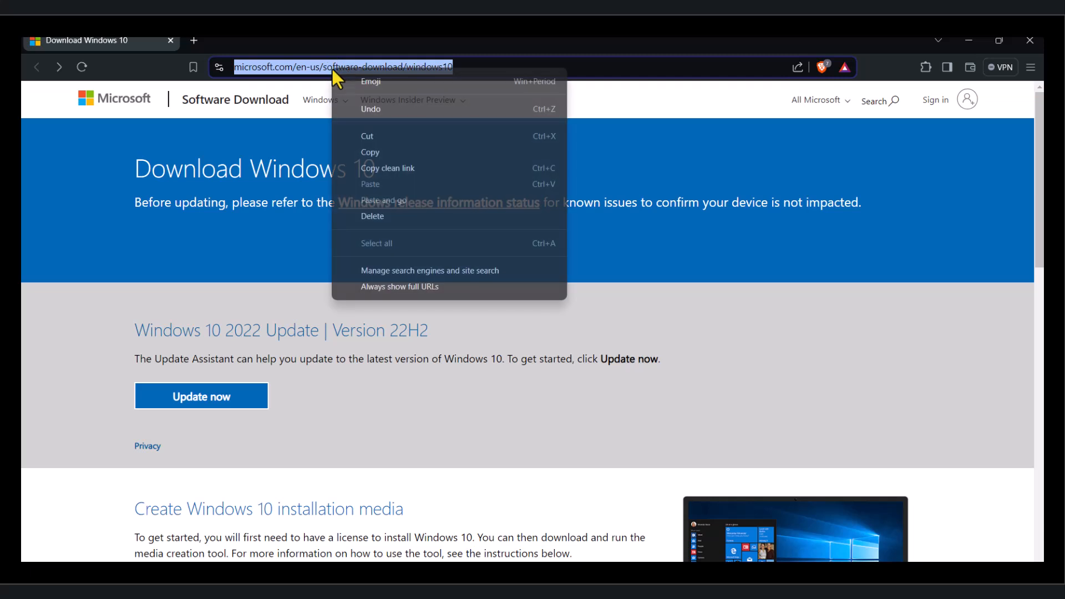
- Copy the web address of the Windows 10 download page
{"action": "left_click", "coordinate": [375, 151]}
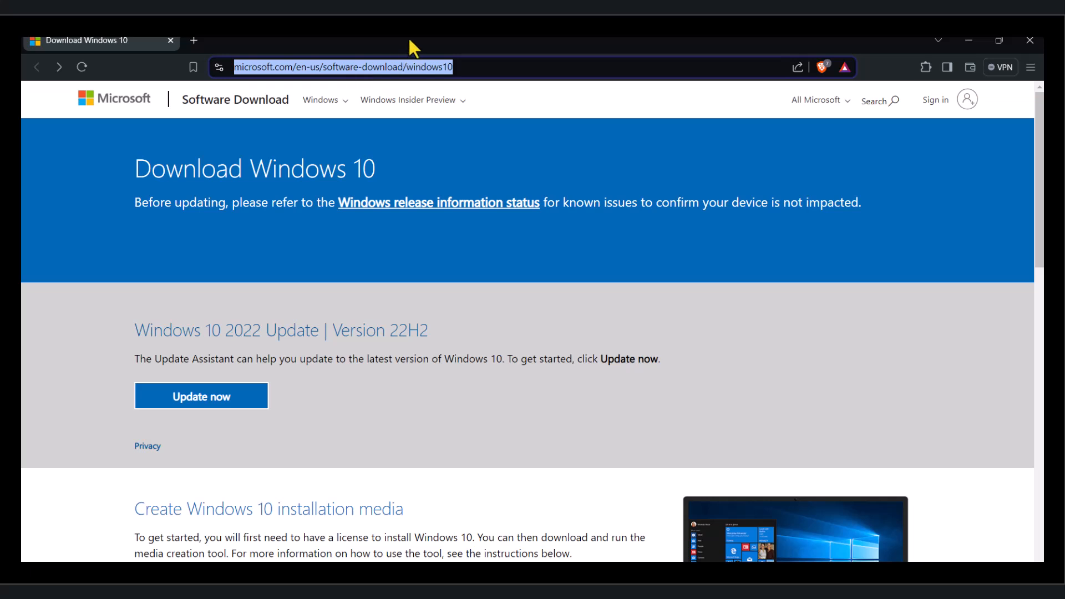
{"action": "left_click", "coordinate": [479, 69]}
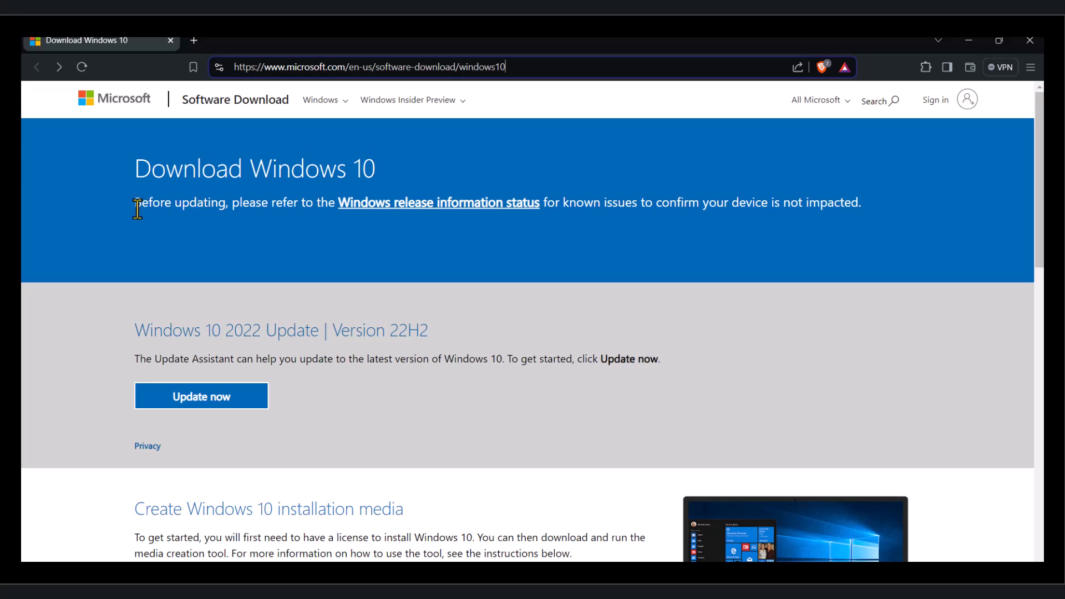
- Read the pre-update notice, the Windows 10 2022 Update version and the Update Assistant description on the download page
{"action": "left_click_drag", "start_coordinate": [135, 203], "coordinate": [226, 211]}
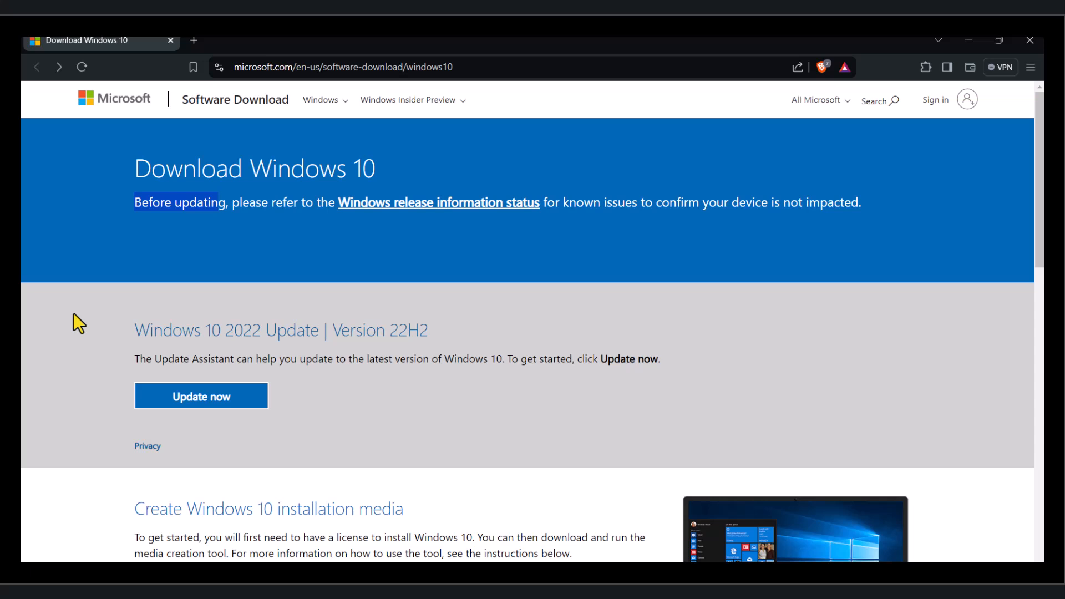
{"action": "left_click", "coordinate": [227, 333]}
{"action": "left_click_drag", "start_coordinate": [227, 333], "coordinate": [432, 333]}
{"action": "left_click", "coordinate": [334, 302]}
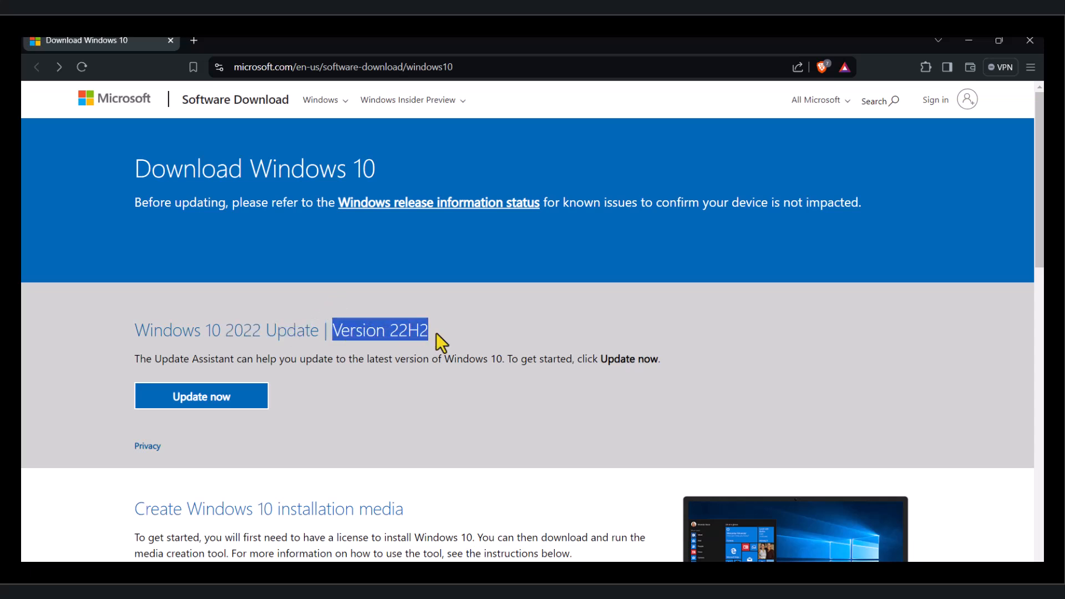
{"action": "left_click", "coordinate": [445, 374]}
{"action": "left_click_drag", "start_coordinate": [137, 360], "coordinate": [502, 367]}
{"action": "left_click", "coordinate": [576, 358]}
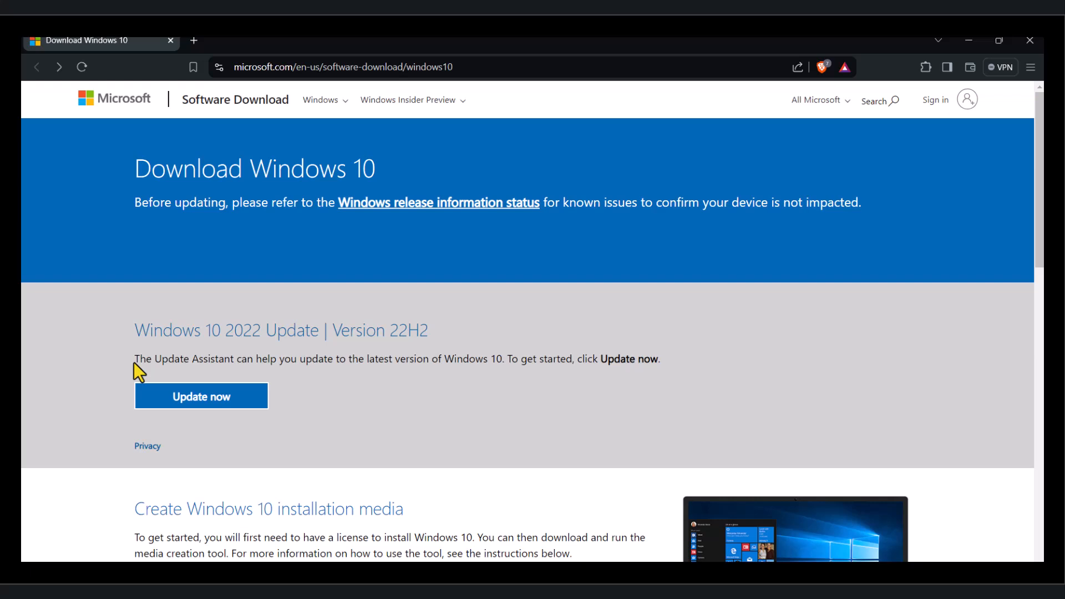
- Download MediaCreationTool_22H2_2.exe from the Windows 10 installation media section, run it, and minimize the browser
{"action": "scroll", "coordinate": [134, 362], "scroll_direction": "down", "scroll_amount": 5}
{"action": "scroll", "coordinate": [134, 362], "scroll_direction": "down", "scroll_amount": 2}
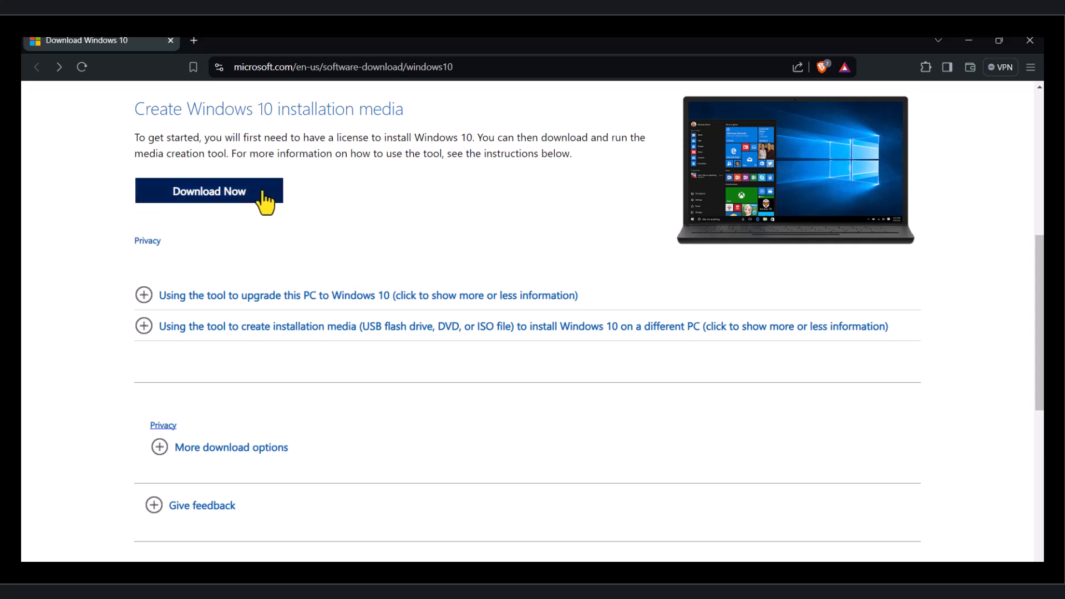
{"action": "left_click", "coordinate": [218, 201]}
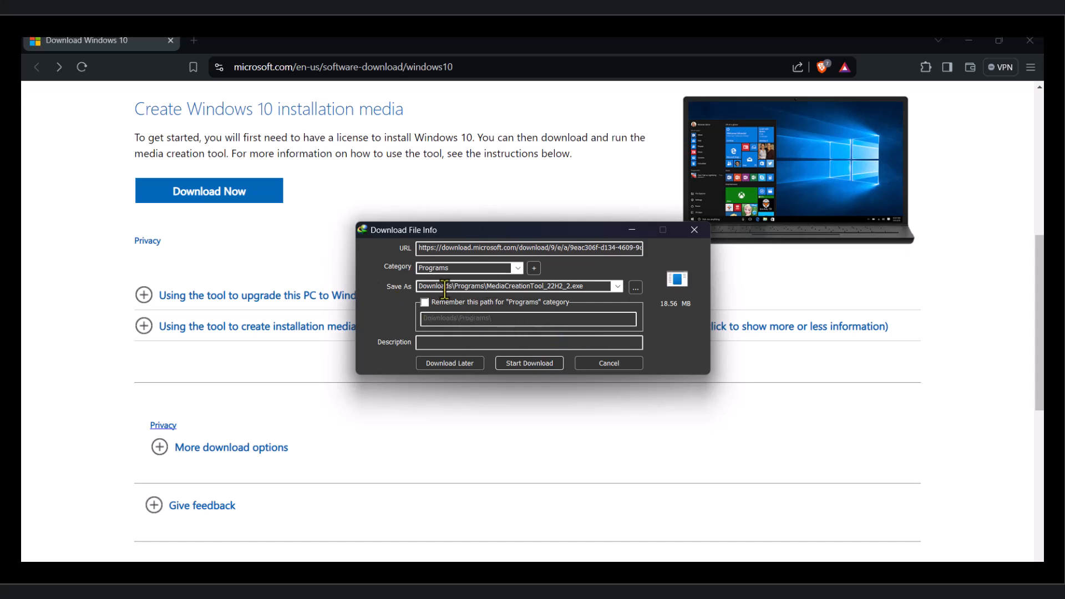
{"action": "left_click", "coordinate": [486, 286]}
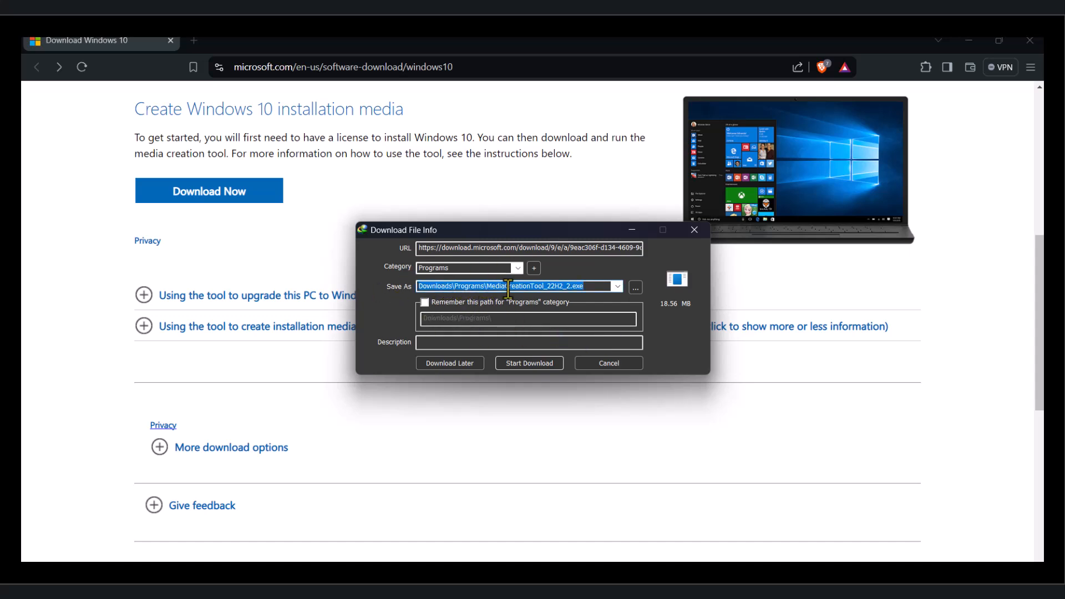
{"action": "left_click", "coordinate": [529, 287]}
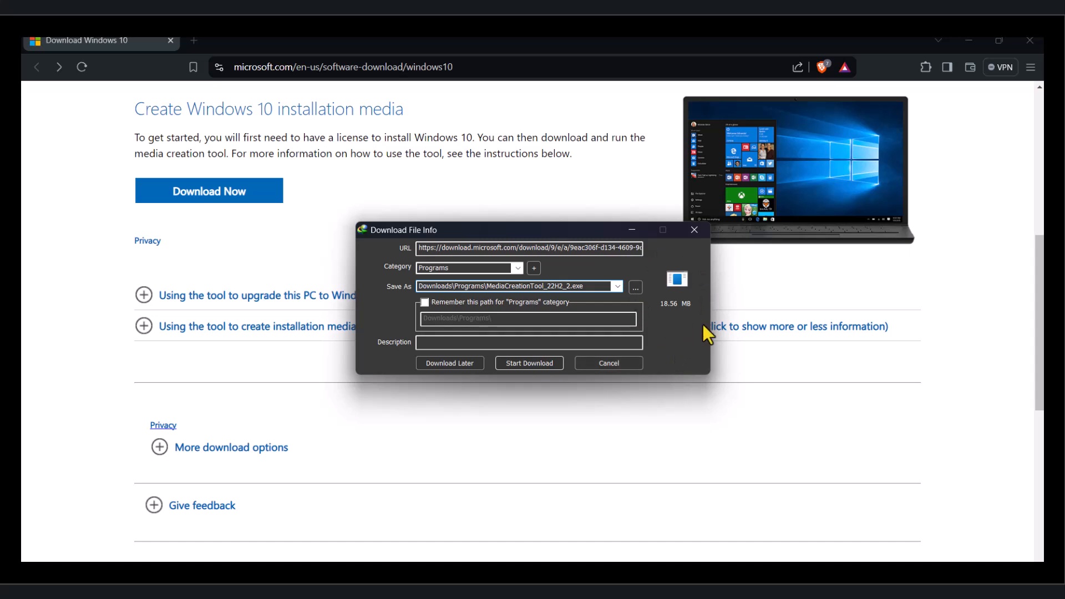
{"action": "left_click", "coordinate": [537, 363]}
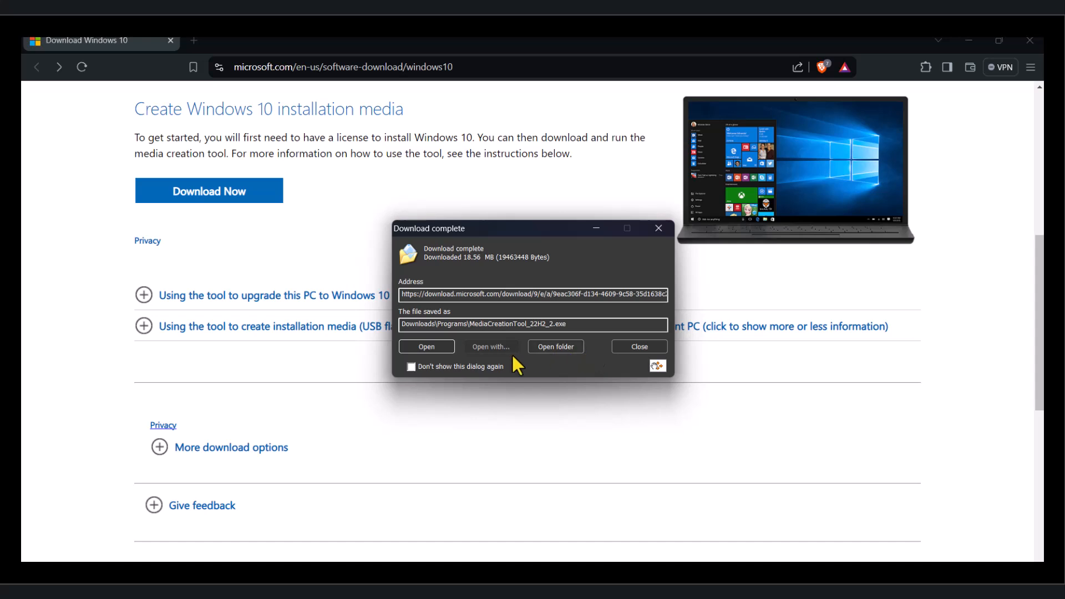
{"action": "left_click", "coordinate": [420, 349]}
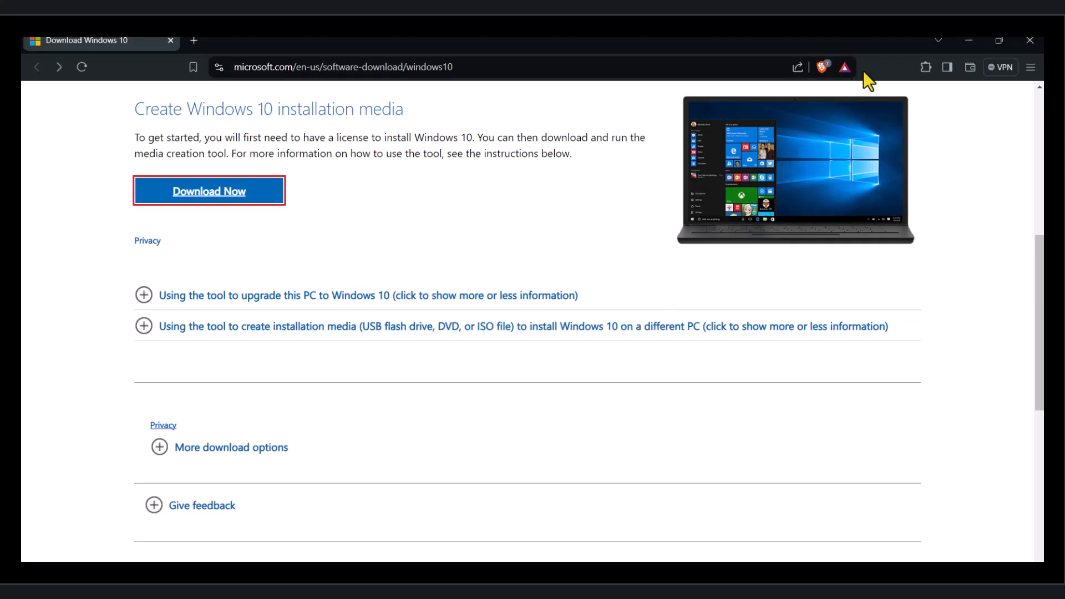
{"action": "left_click", "coordinate": [965, 40]}
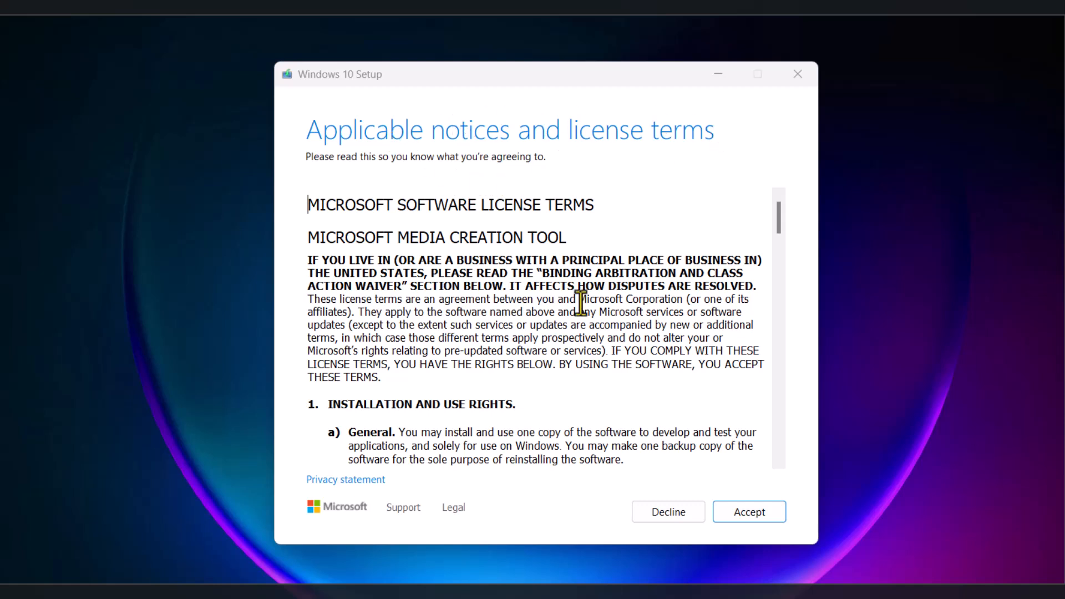
- Accept the license terms and choose to create installation media (USB flash drive, DVD, or ISO file) for another PC
{"action": "left_click", "coordinate": [738, 512]}
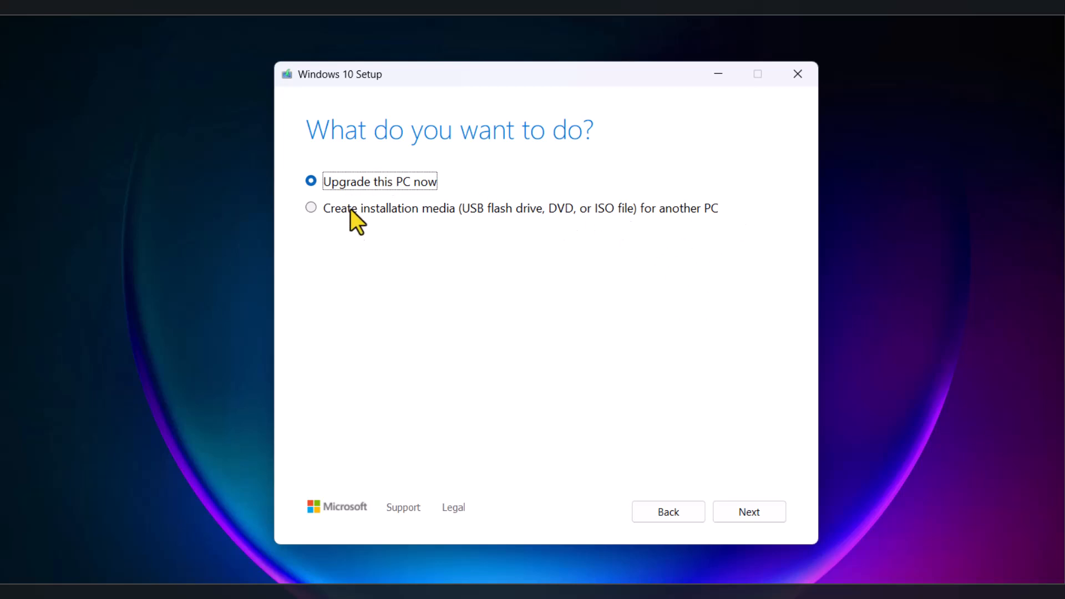
{"action": "left_click", "coordinate": [312, 208]}
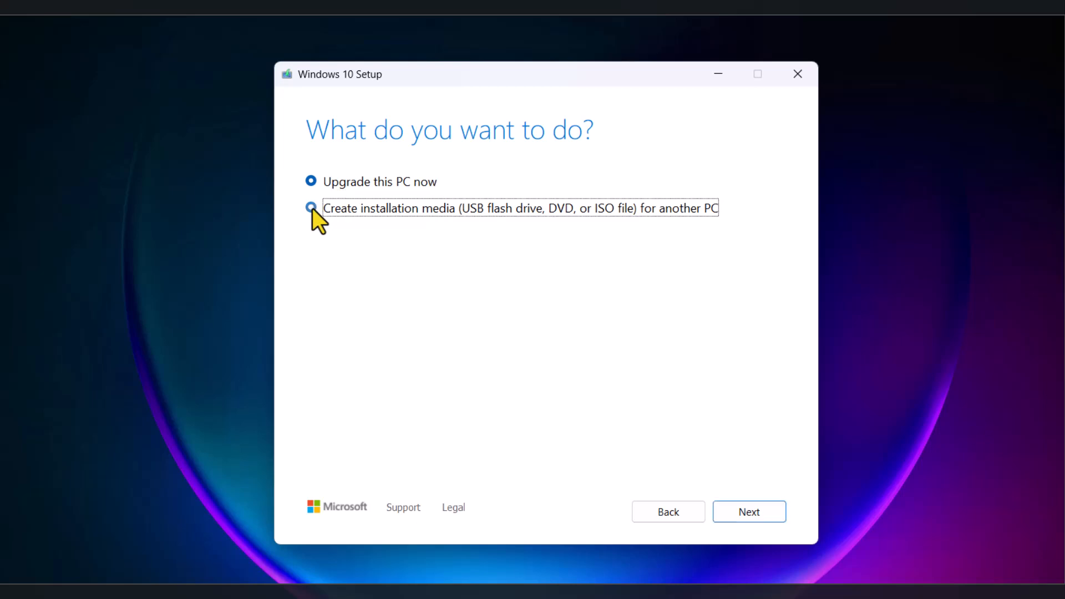
{"action": "left_click", "coordinate": [747, 512]}
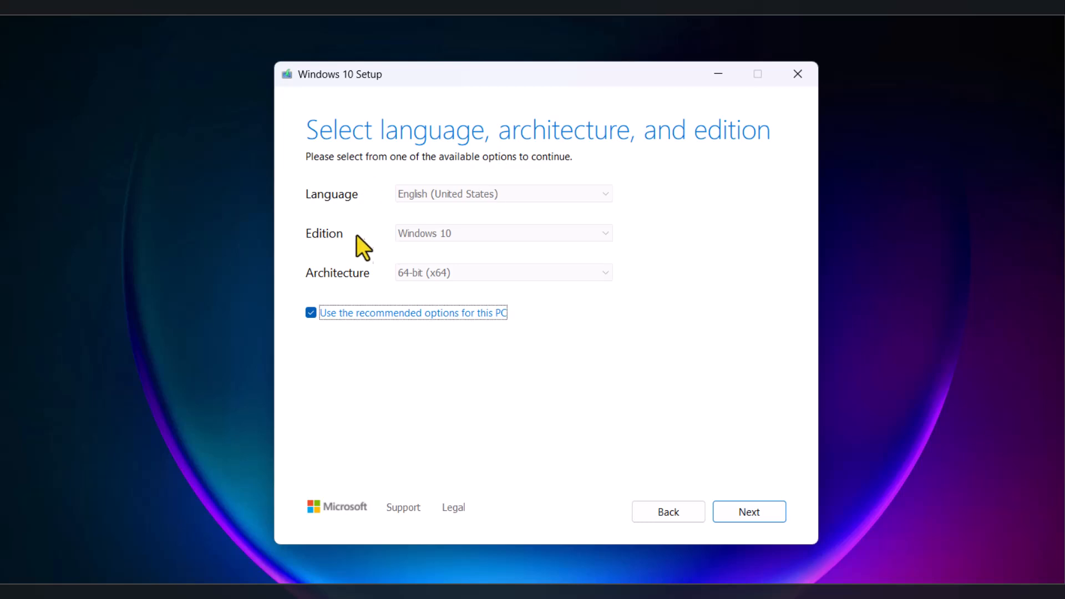
- Turn off the recommended options, select the Windows 10 edition with architecture Both, and continue to the media choice
{"action": "left_click", "coordinate": [313, 317]}
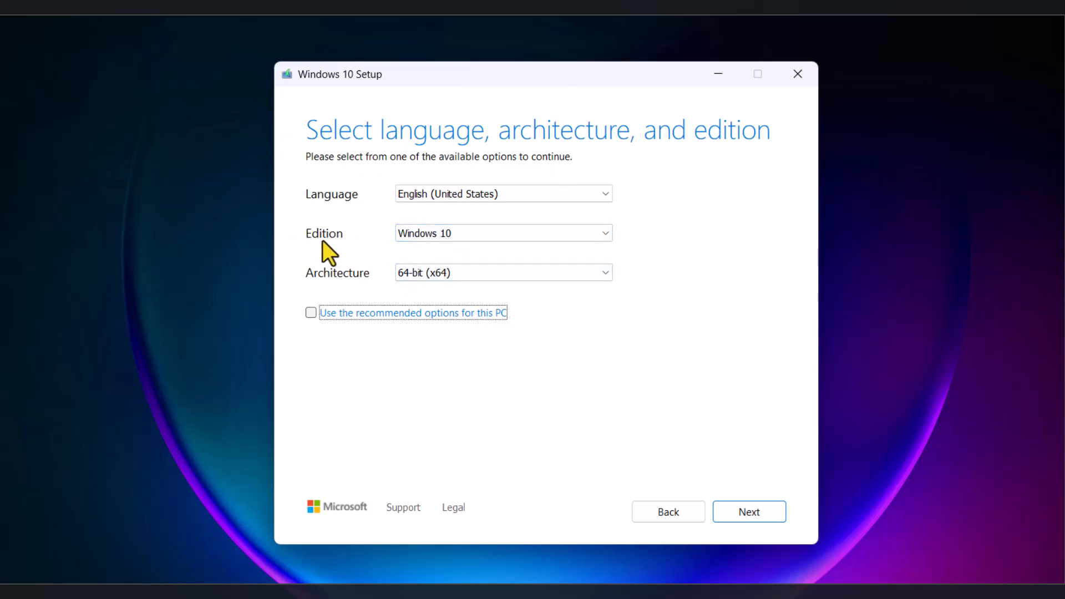
{"action": "left_click", "coordinate": [421, 237]}
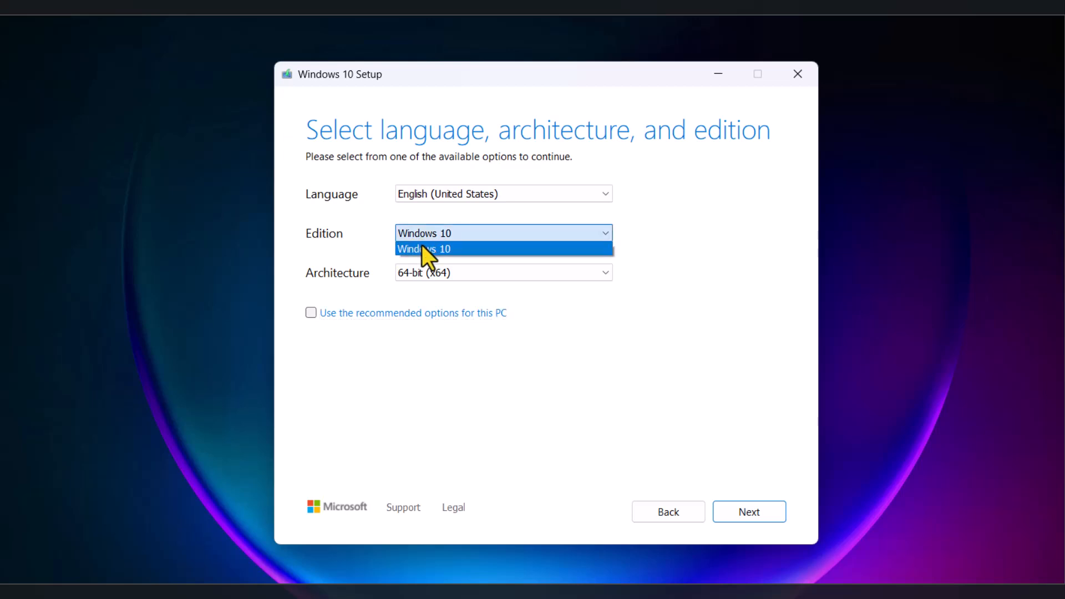
{"action": "left_click", "coordinate": [422, 248]}
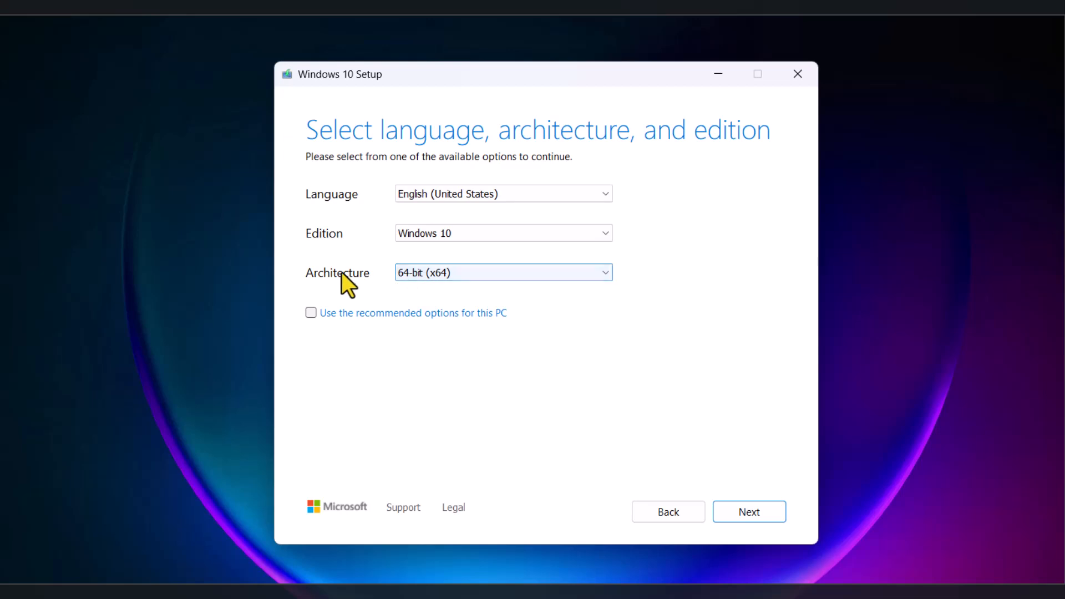
{"action": "left_click", "coordinate": [442, 275]}
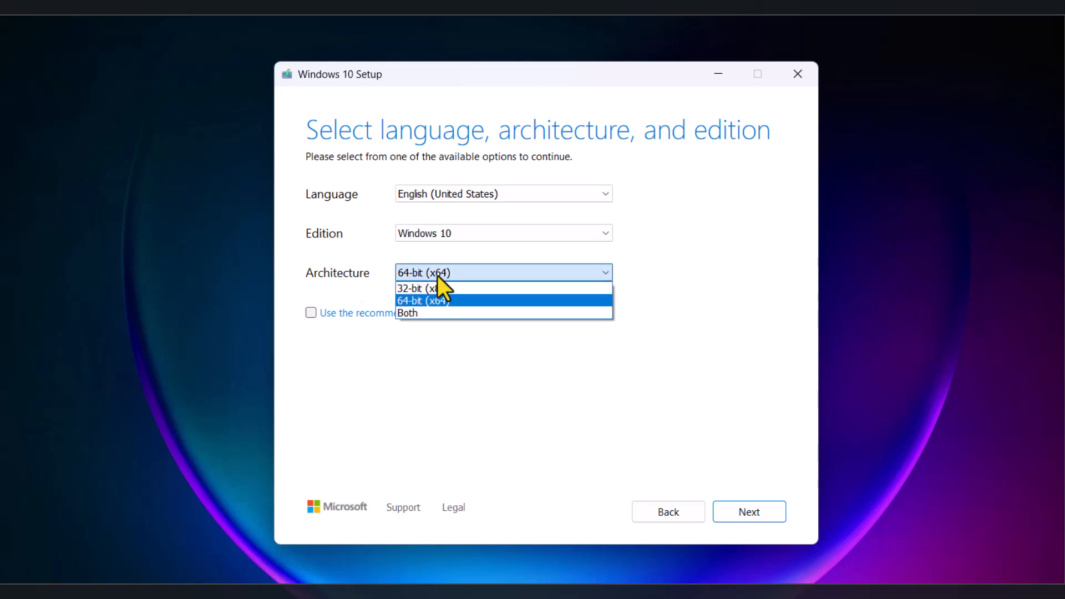
{"action": "left_click", "coordinate": [461, 367]}
{"action": "left_click", "coordinate": [521, 276]}
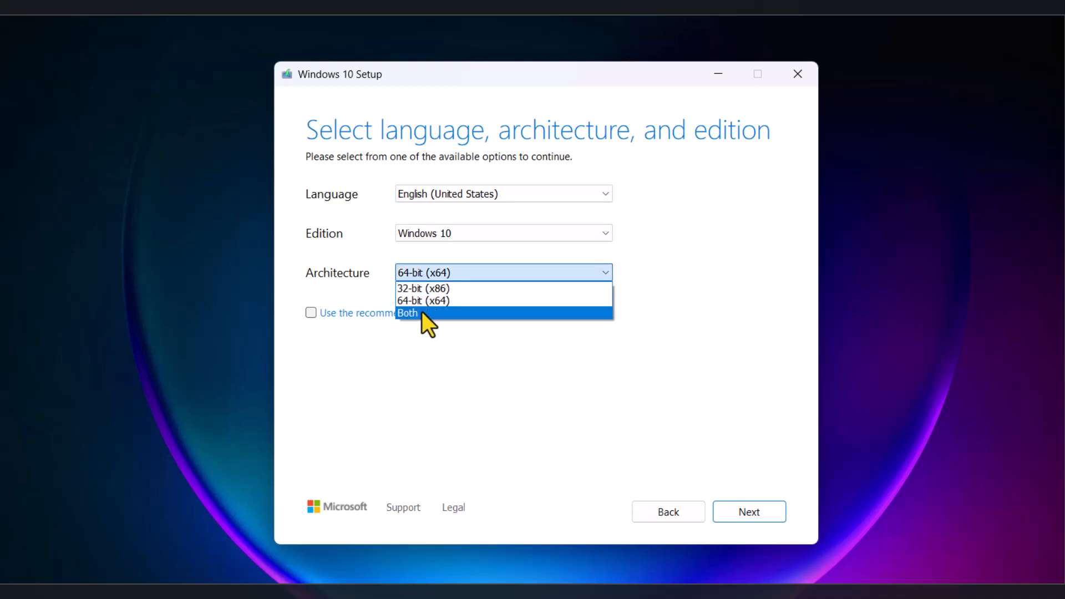
{"action": "left_click", "coordinate": [422, 312]}
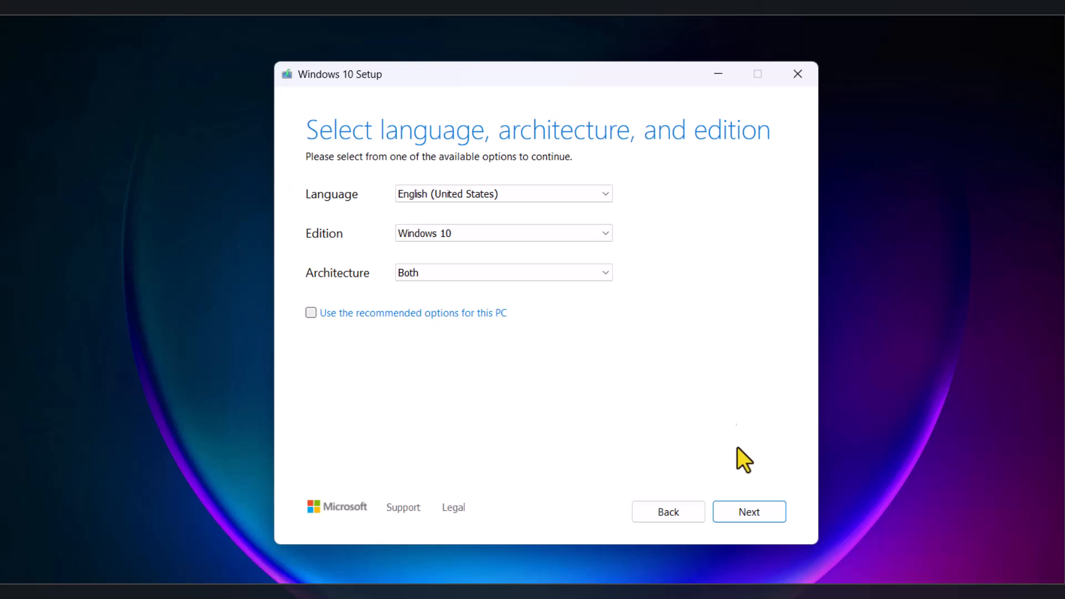
{"action": "left_click", "coordinate": [747, 514]}
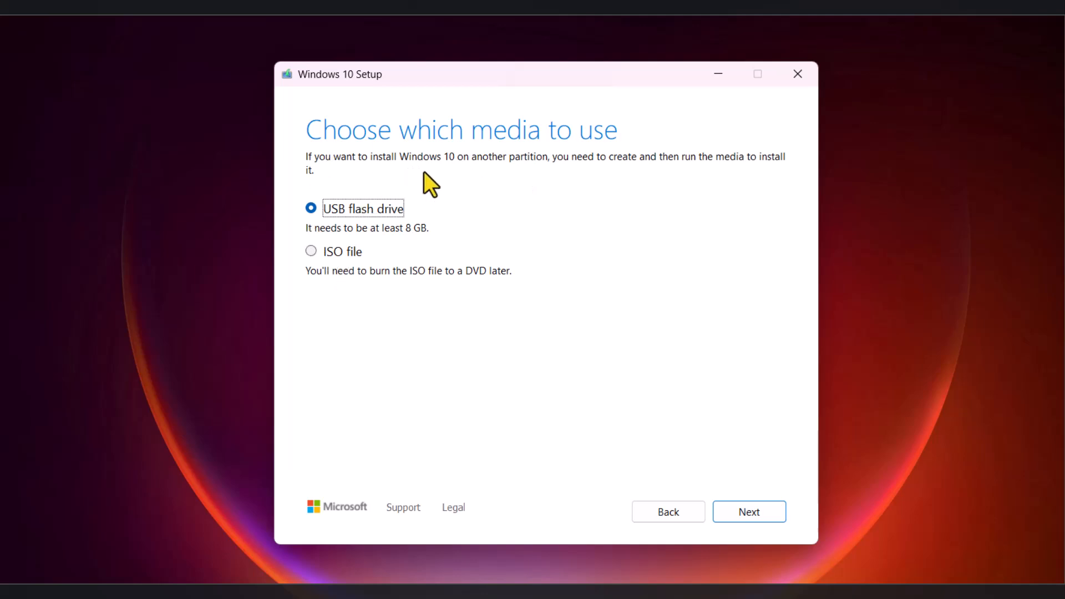
- Choose ISO file as the media and save it as Windows 10 in the Programs folder within Downloads
{"action": "left_click", "coordinate": [309, 251]}
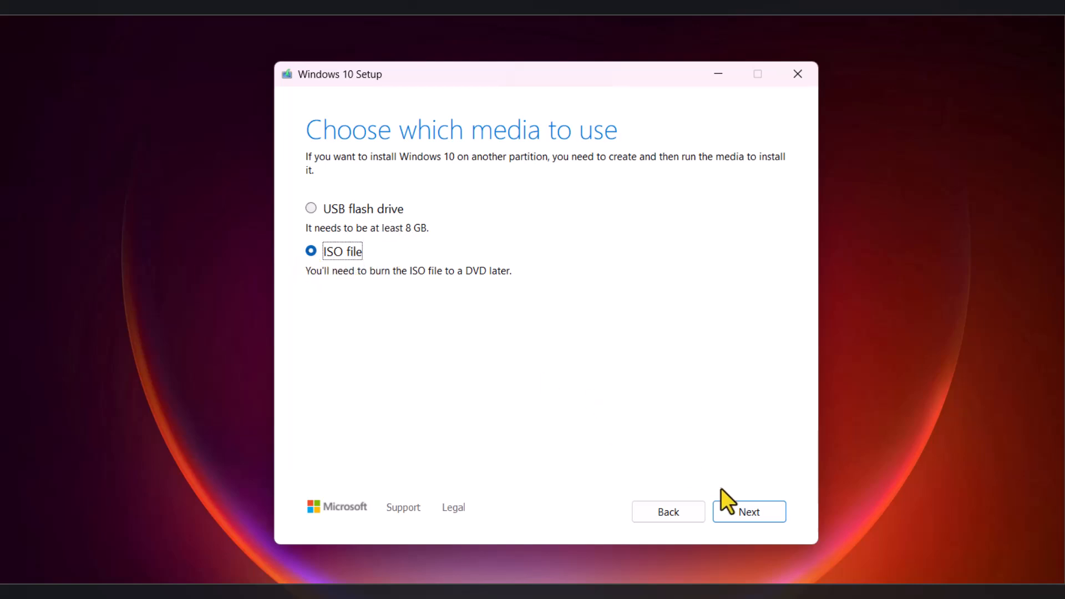
{"action": "left_click", "coordinate": [729, 514]}
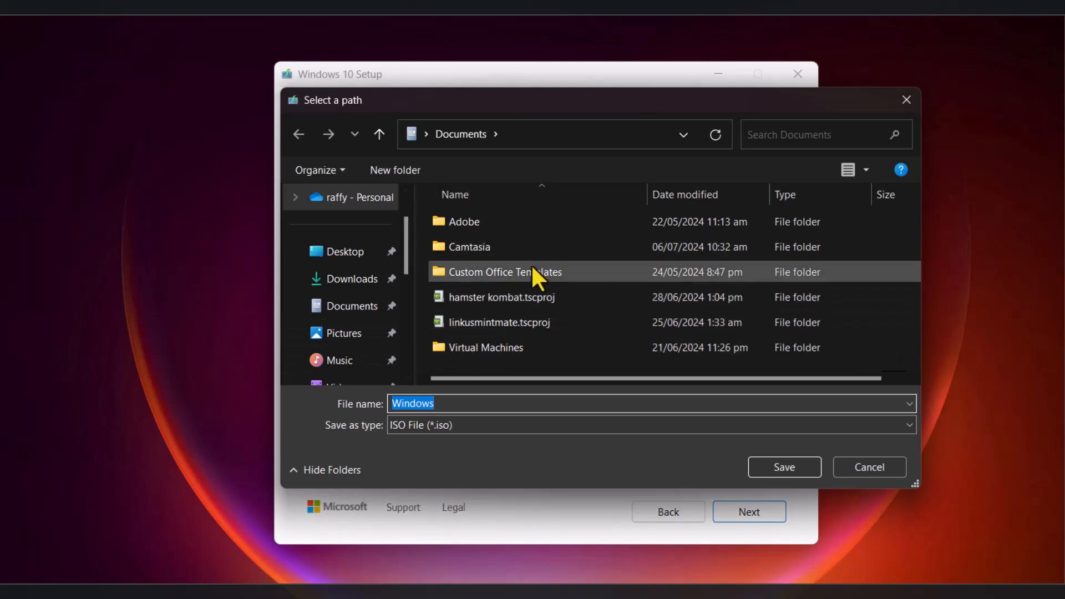
{"action": "left_click", "coordinate": [493, 404]}
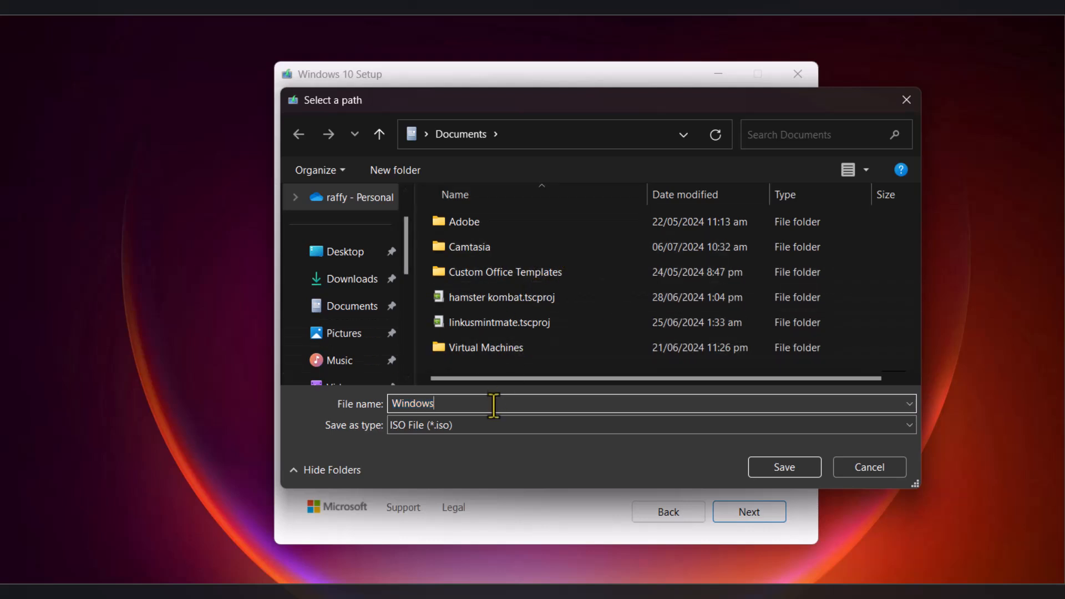
{"action": "type", "text": "10"}
{"action": "scroll", "coordinate": [527, 290], "scroll_direction": "right", "scroll_amount": 1}
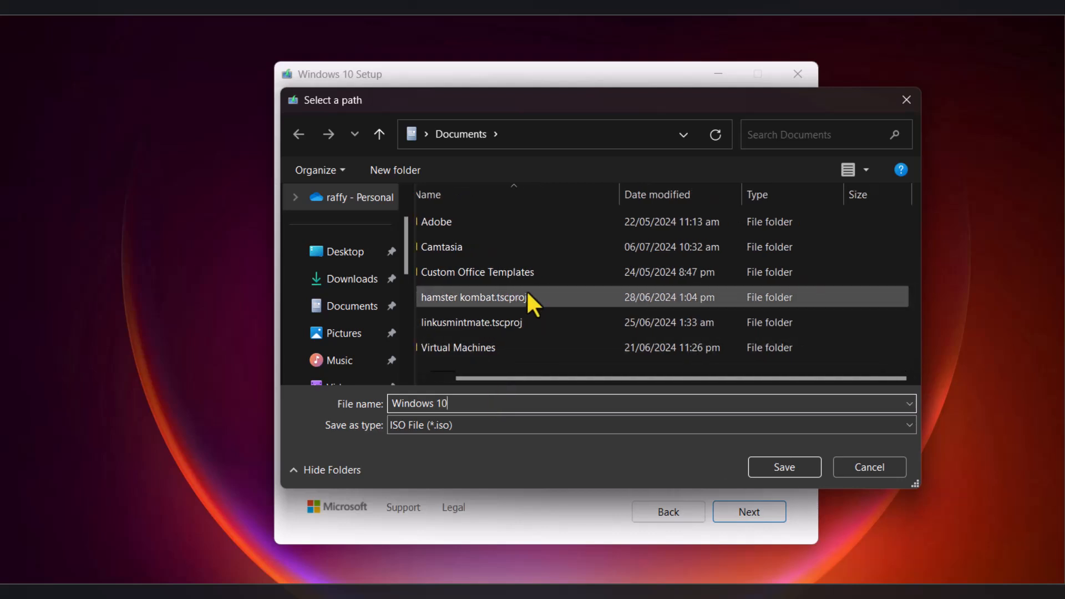
{"action": "left_click", "coordinate": [362, 281]}
{"action": "left_click", "coordinate": [516, 249]}
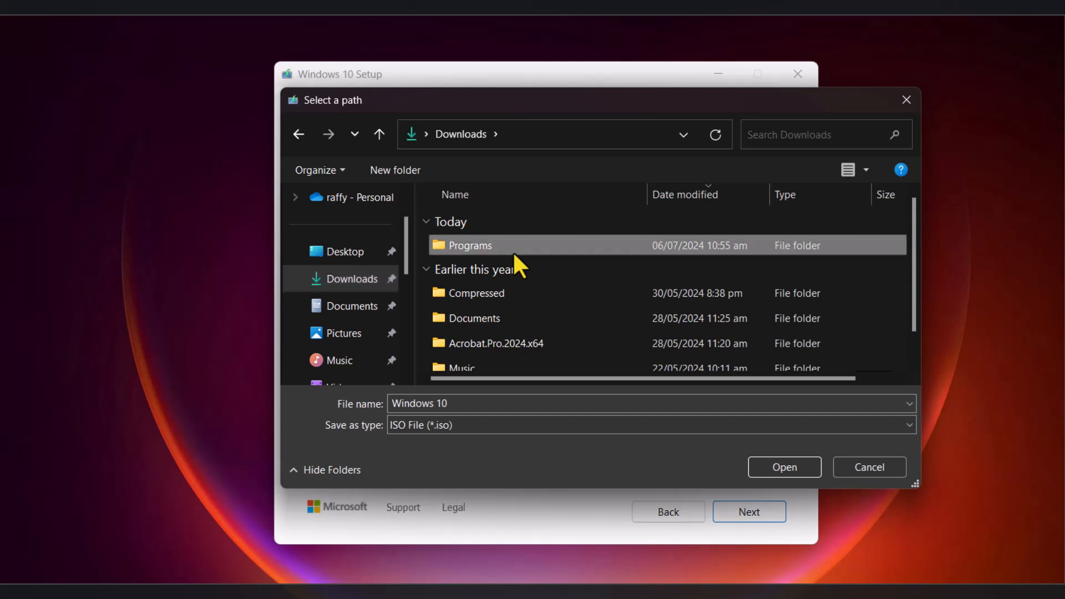
{"action": "left_click", "coordinate": [777, 464]}
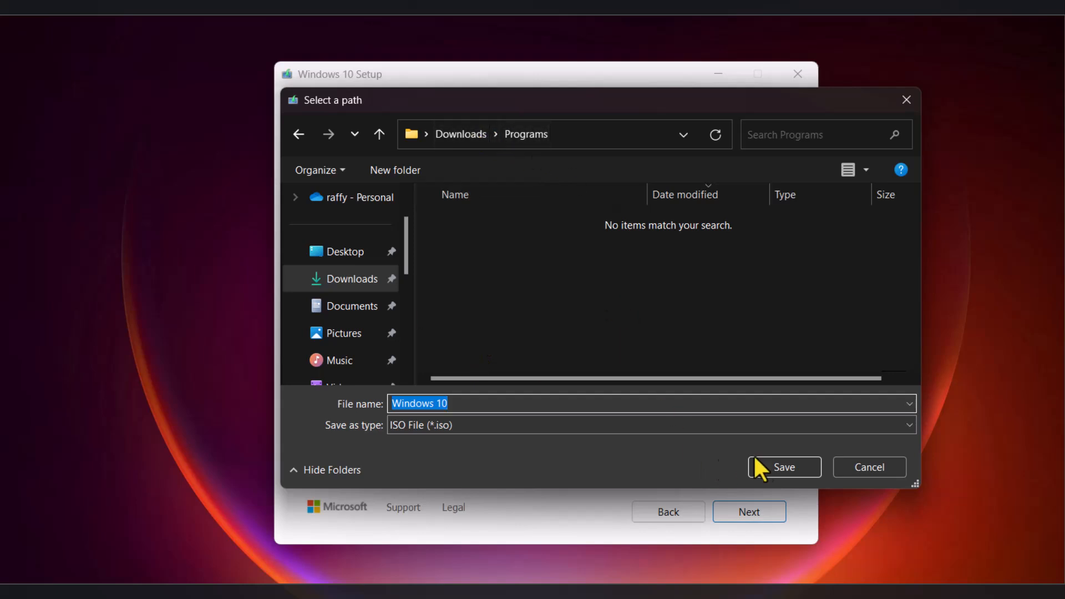
{"action": "left_click", "coordinate": [780, 466]}
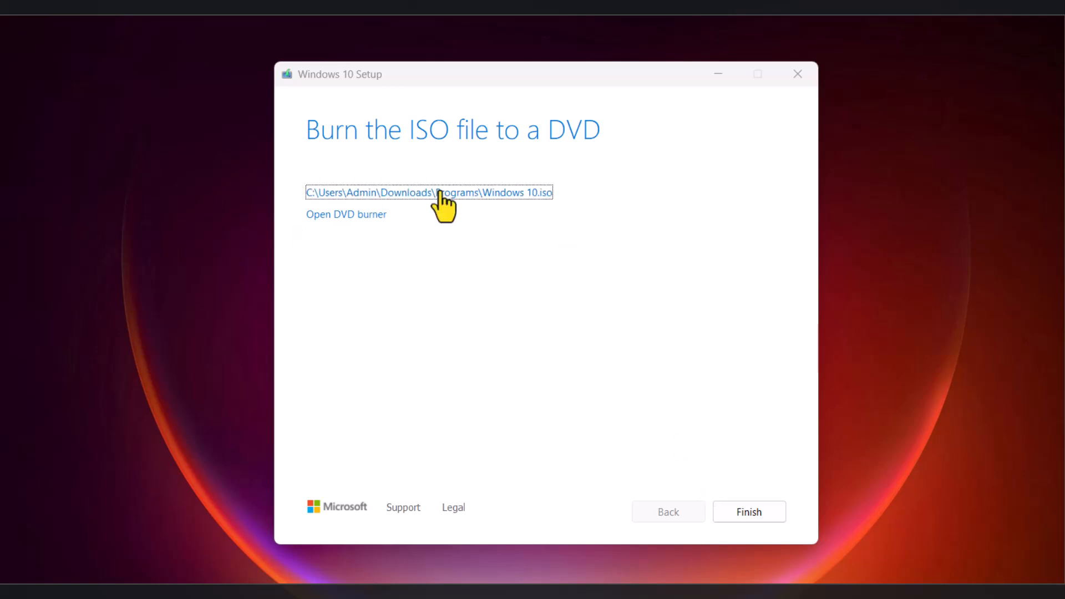
- Finish Windows 10 Setup and open the Programs folder within Downloads in File Explorer
{"action": "left_click", "coordinate": [731, 514]}
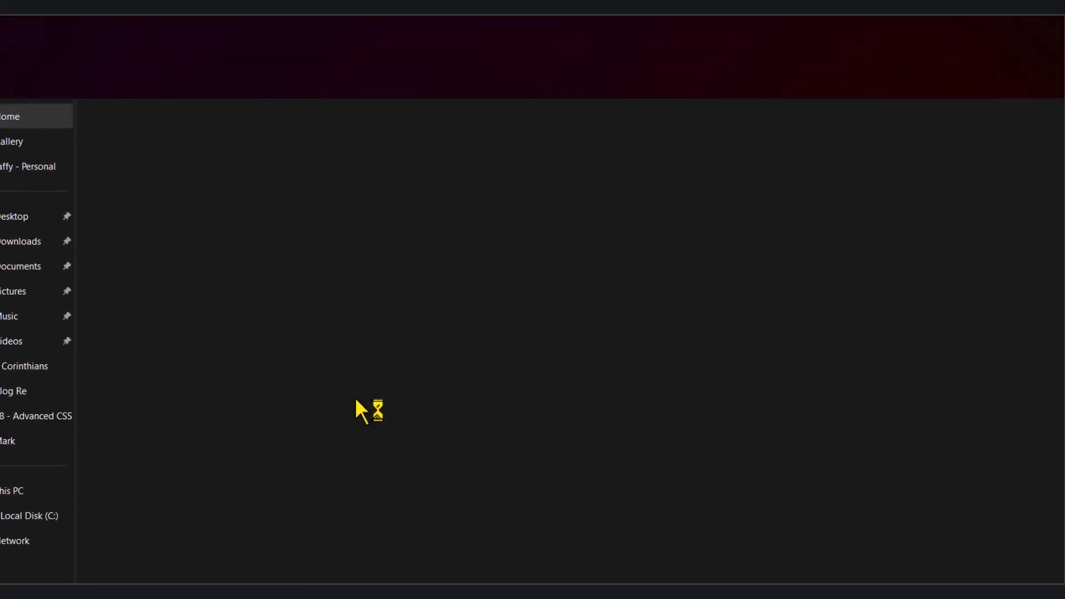
{"action": "left_click", "coordinate": [37, 244]}
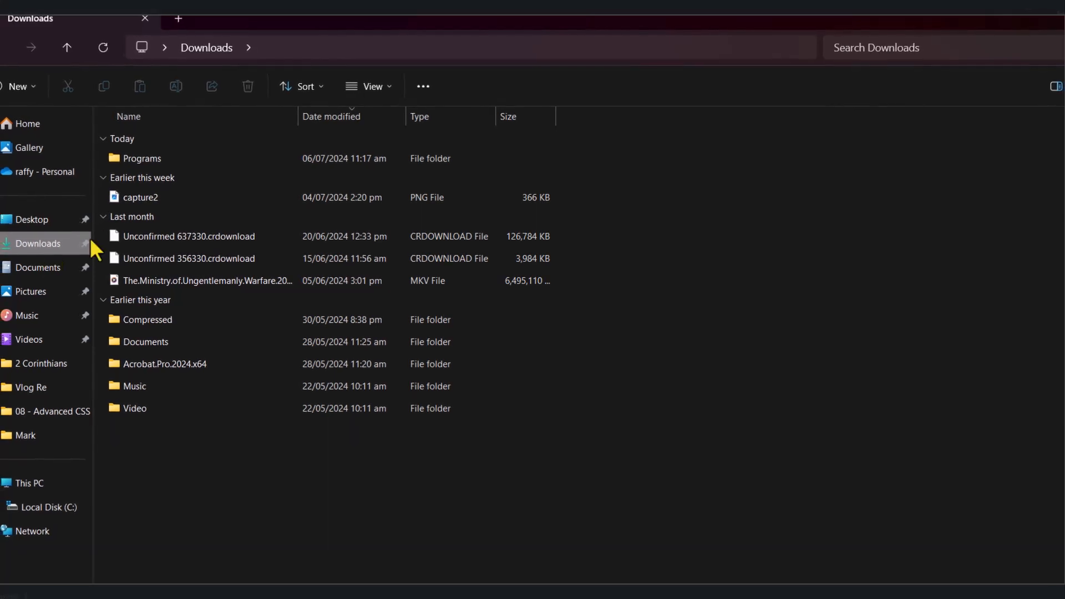
{"action": "left_click", "coordinate": [151, 156]}
{"action": "double_click", "coordinate": [158, 161]}
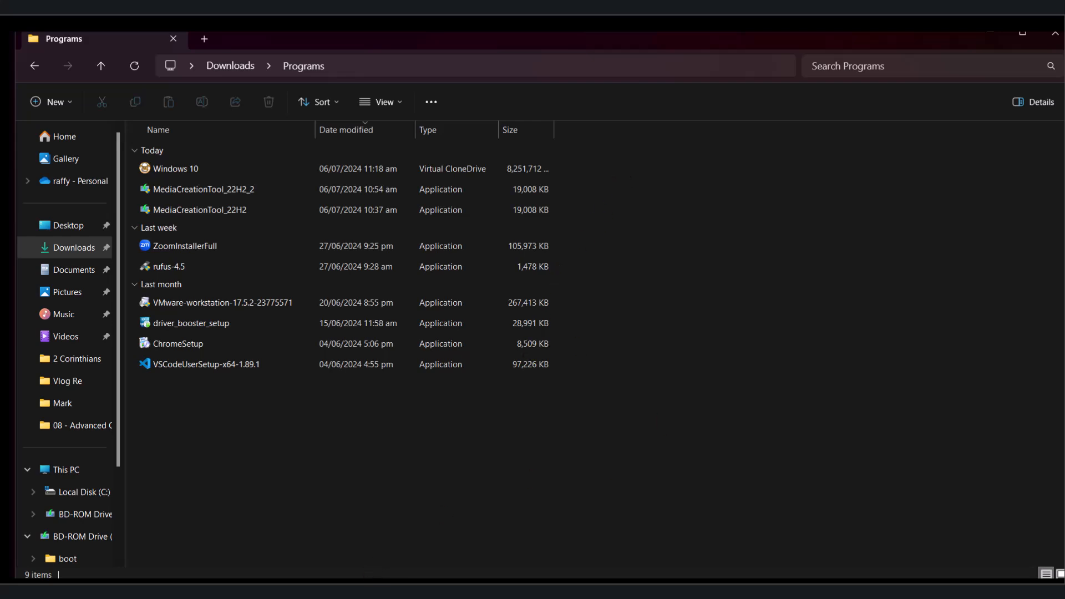
- Search Windows for vmware, launch VMware Workstation Pro, and close the File Explorer window
{"action": "key", "text": "super+s"}
{"action": "type", "text": "vmsw"}
{"action": "key", "text": "BackSpace"}
{"action": "key", "text": "BackSpace"}
{"action": "type", "text": "ware"}
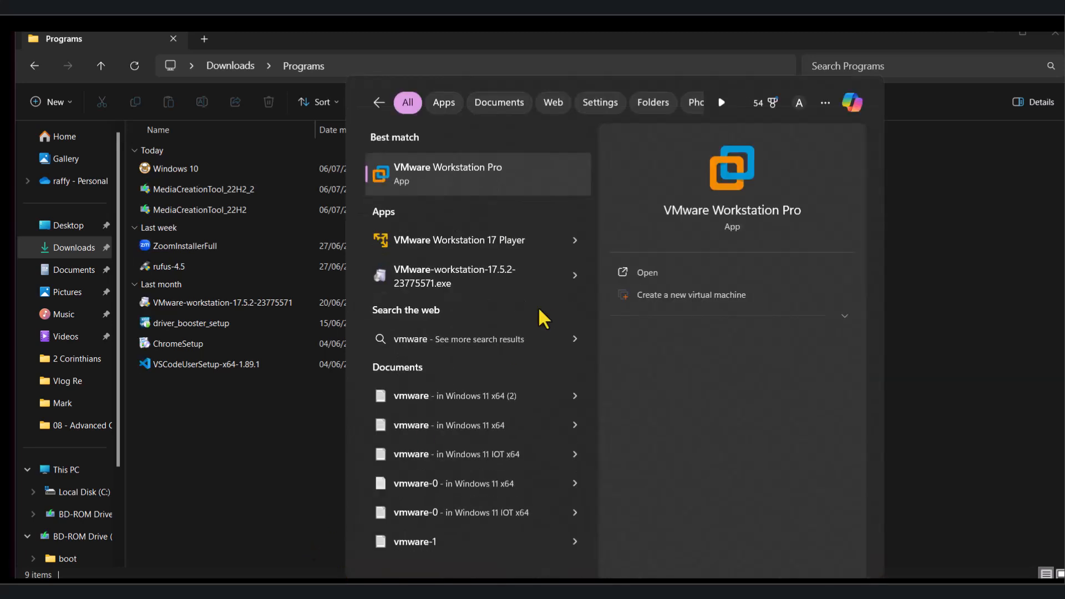
{"action": "left_click", "coordinate": [644, 271]}
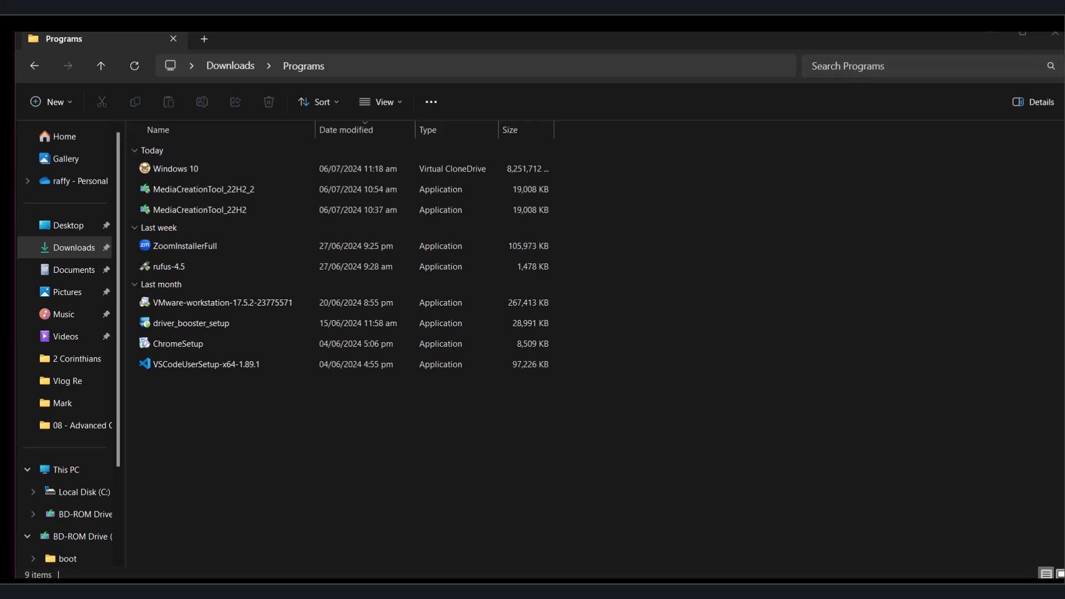
{"action": "left_click", "coordinate": [1056, 33]}
{"action": "left_click", "coordinate": [1056, 33]}
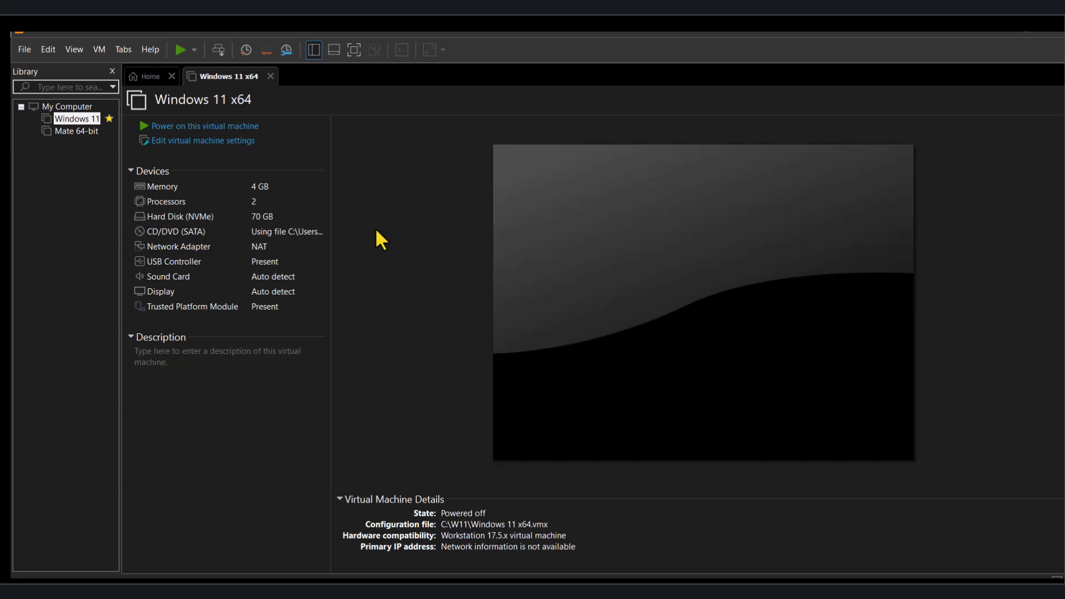
- Start a new virtual machine with the Typical configuration and choose to install the operating system later
{"action": "right_click", "coordinate": [38, 219]}
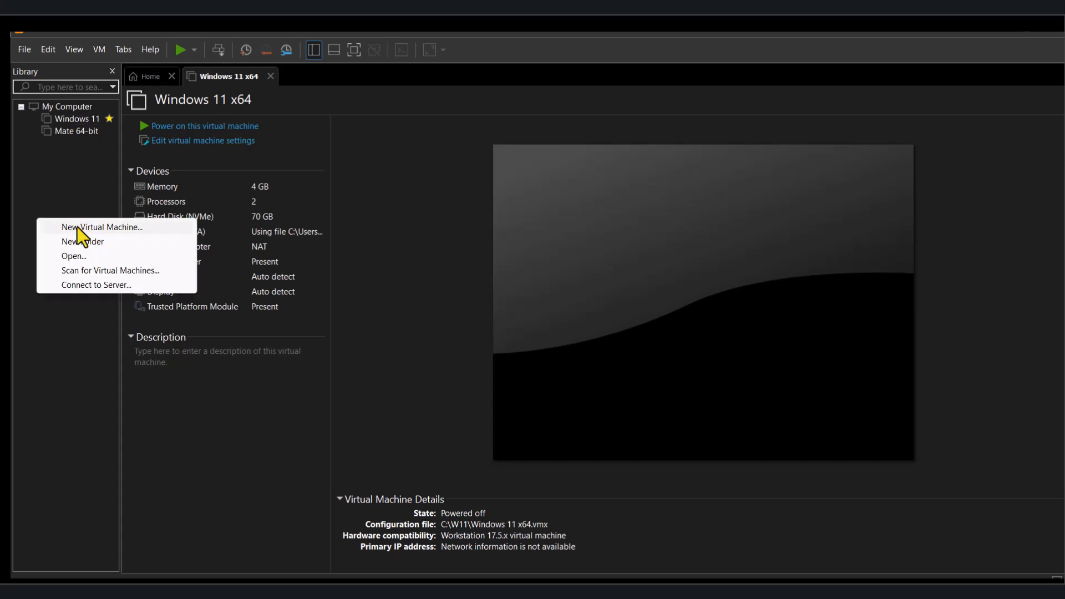
{"action": "right_click", "coordinate": [85, 173]}
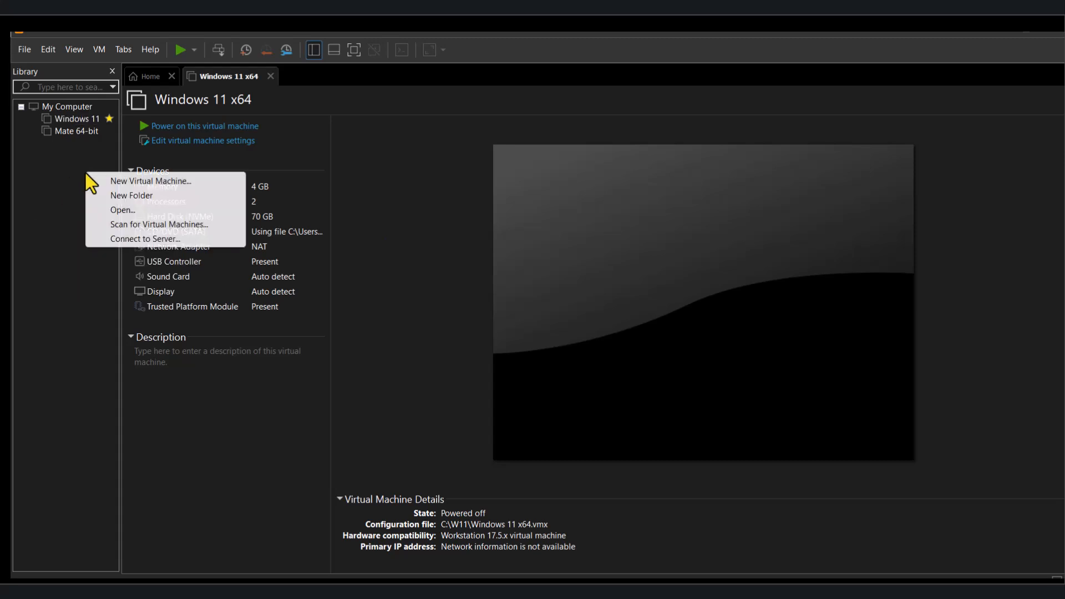
{"action": "left_click", "coordinate": [122, 181]}
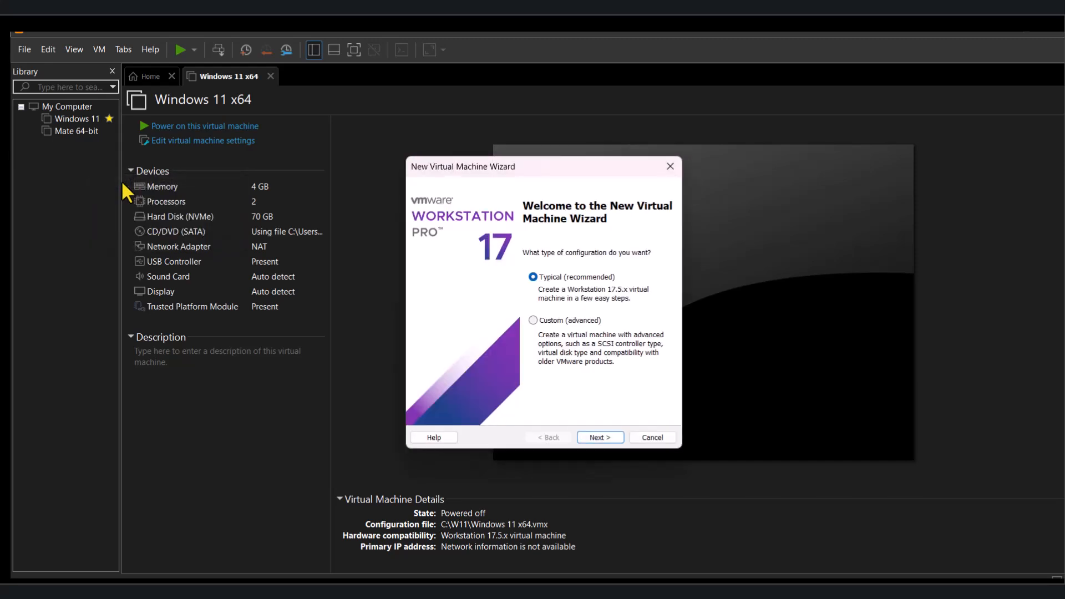
{"action": "left_click", "coordinate": [614, 442]}
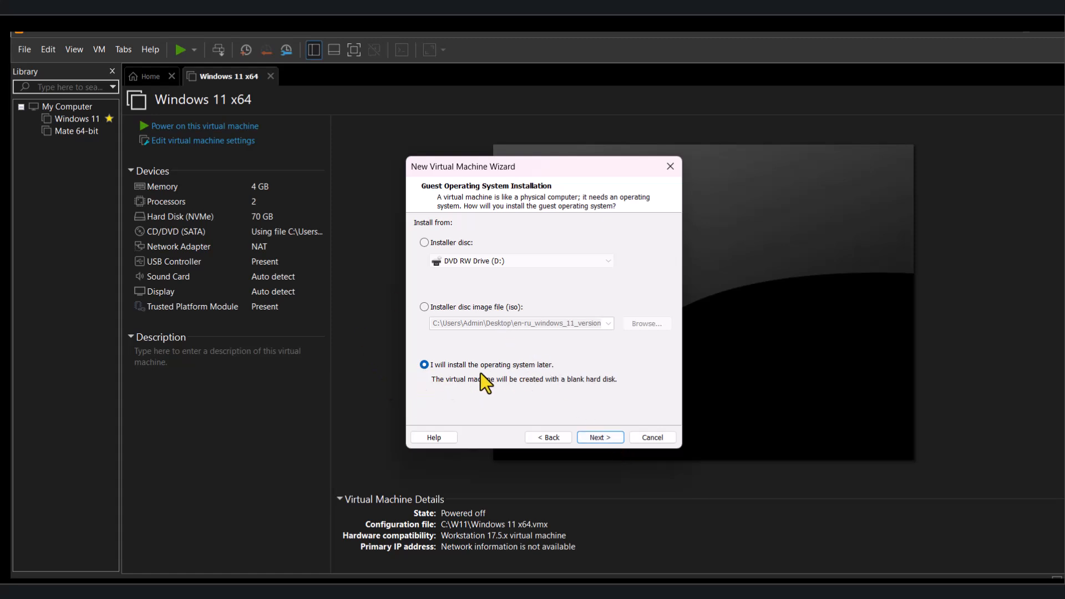
{"action": "left_click", "coordinate": [592, 437]}
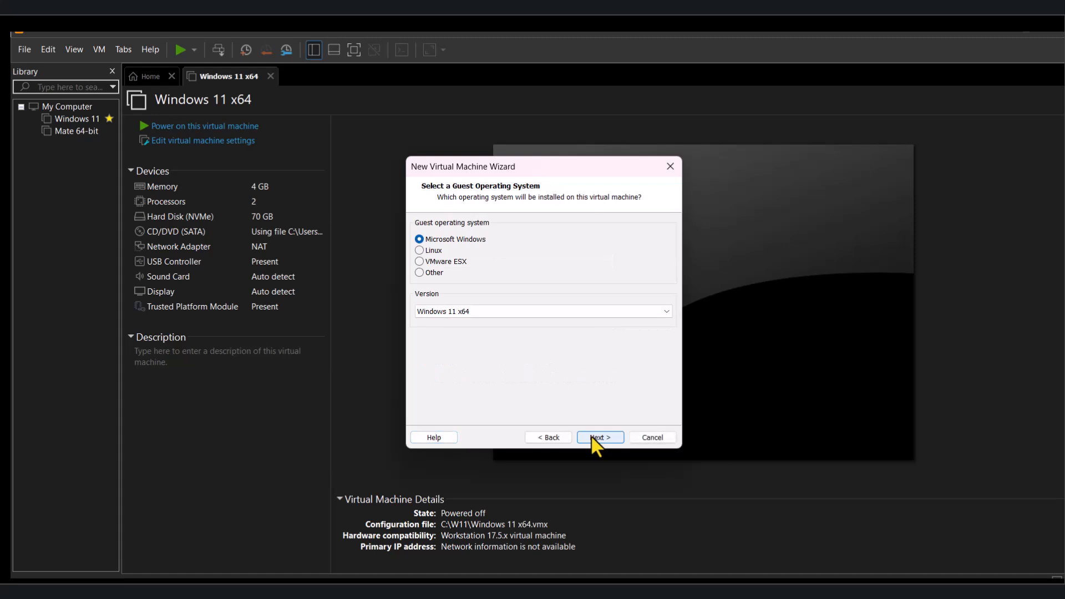
- Set the guest version to Windows 10 x64 and accept the default name, location and 60 GB disk split into multiple files
{"action": "left_click", "coordinate": [457, 311]}
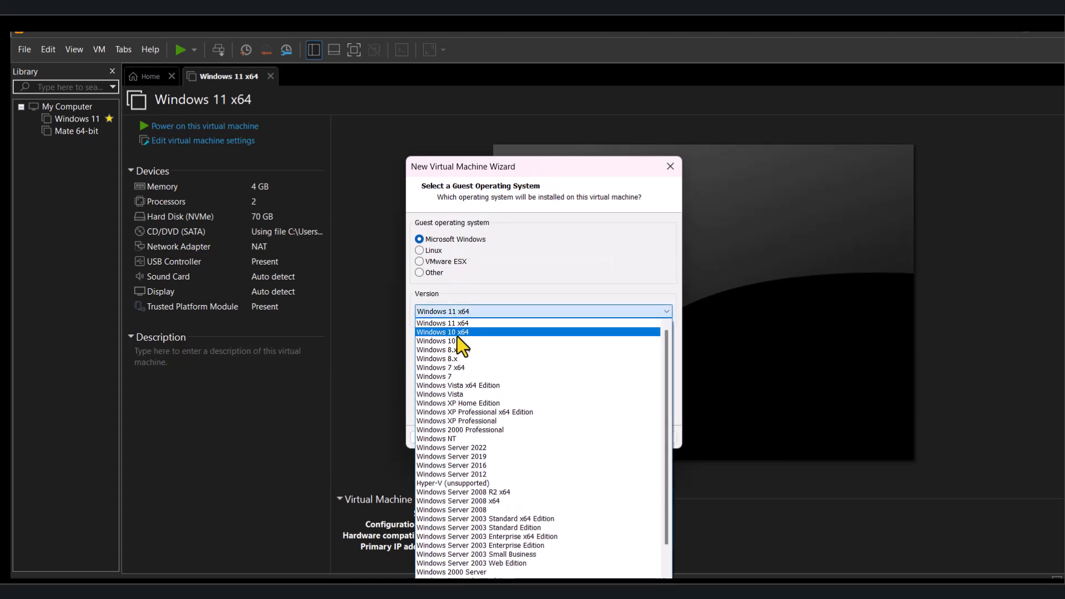
{"action": "left_click", "coordinate": [457, 335]}
{"action": "left_click", "coordinate": [606, 439]}
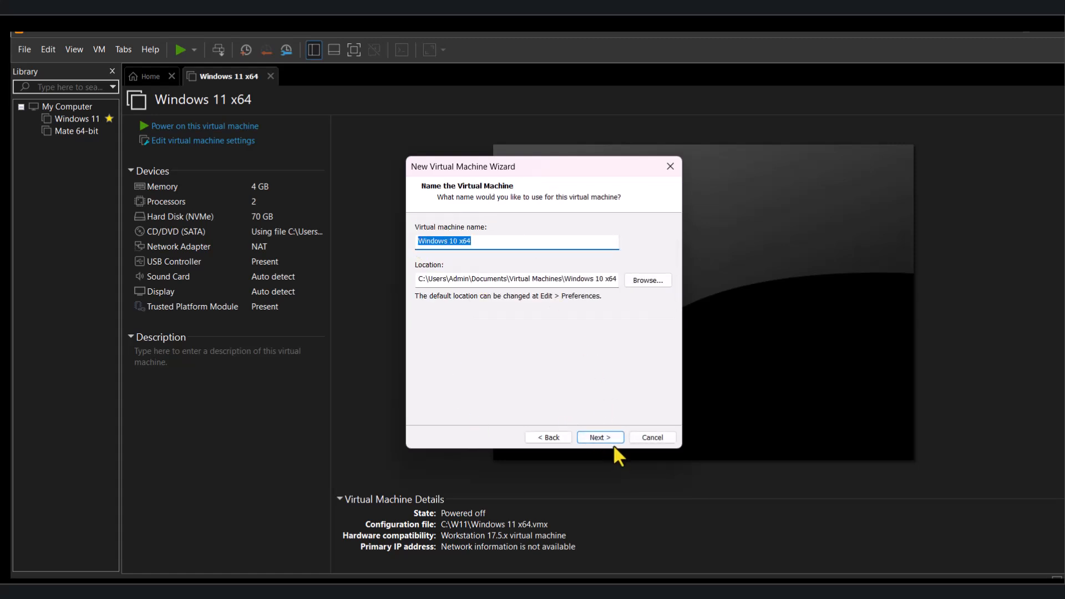
{"action": "left_click", "coordinate": [610, 441]}
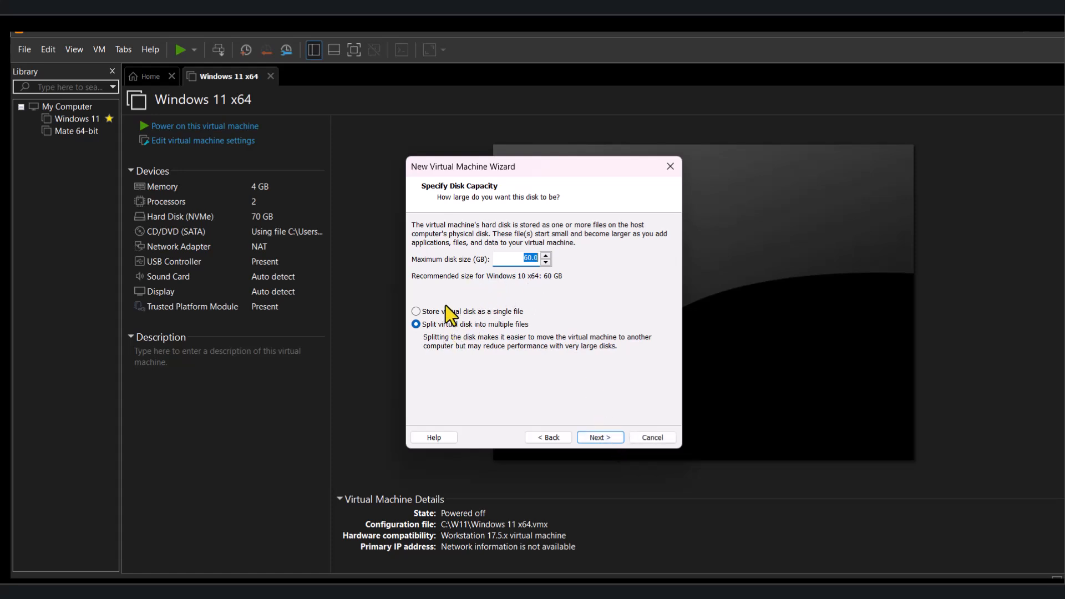
{"action": "left_click", "coordinate": [603, 439]}
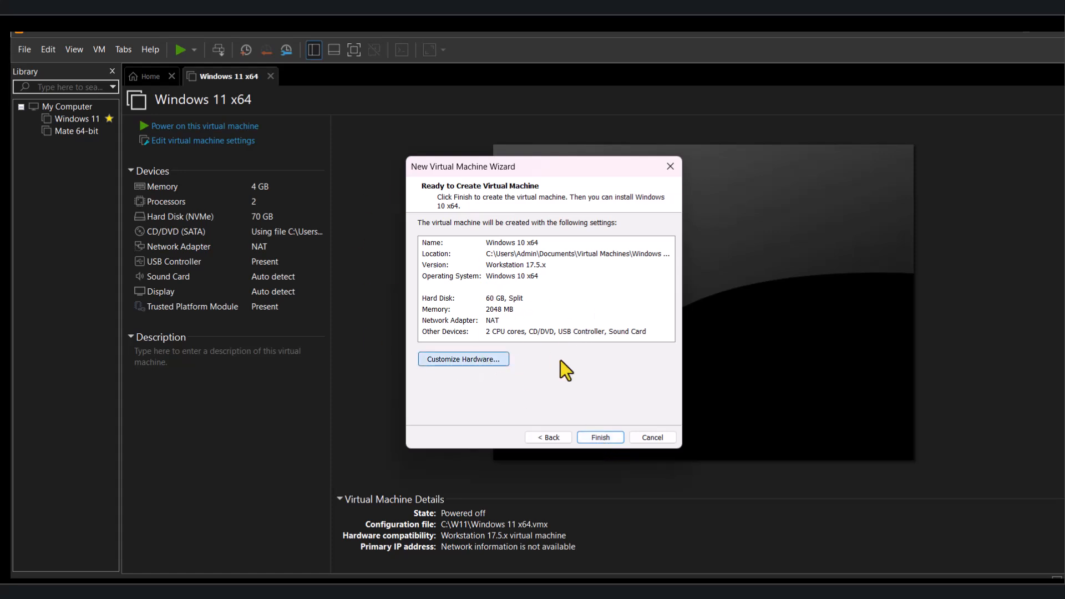
- Assign the Windows 10 ISO from the Programs folder in Downloads to the new machine's CD/DVD drive and finish creating the machine
{"action": "left_click", "coordinate": [504, 359]}
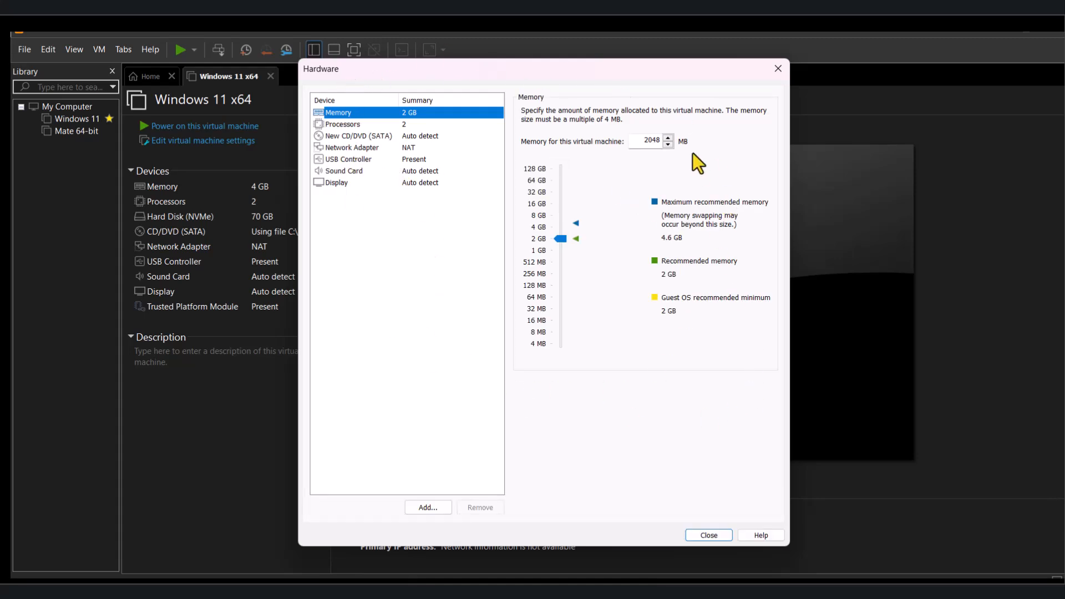
{"action": "left_click", "coordinate": [351, 138]}
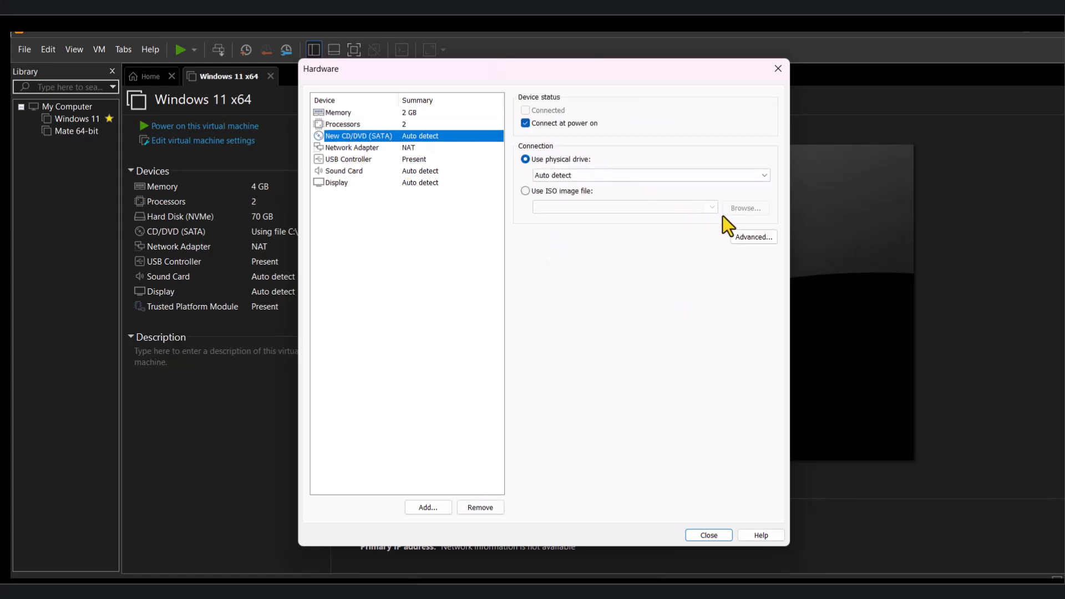
{"action": "left_click", "coordinate": [524, 192]}
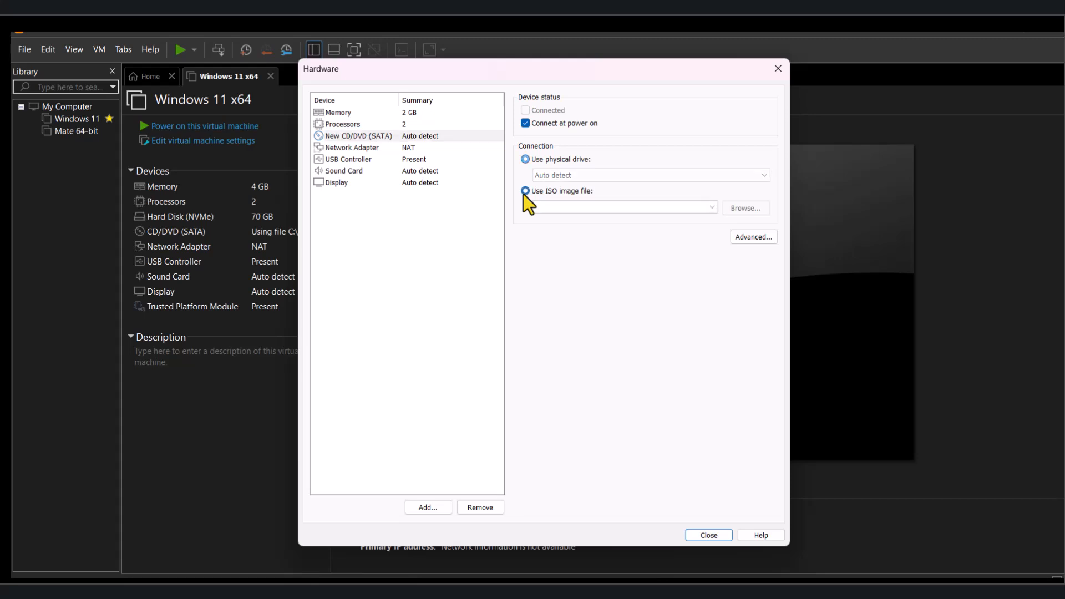
{"action": "left_click", "coordinate": [735, 213]}
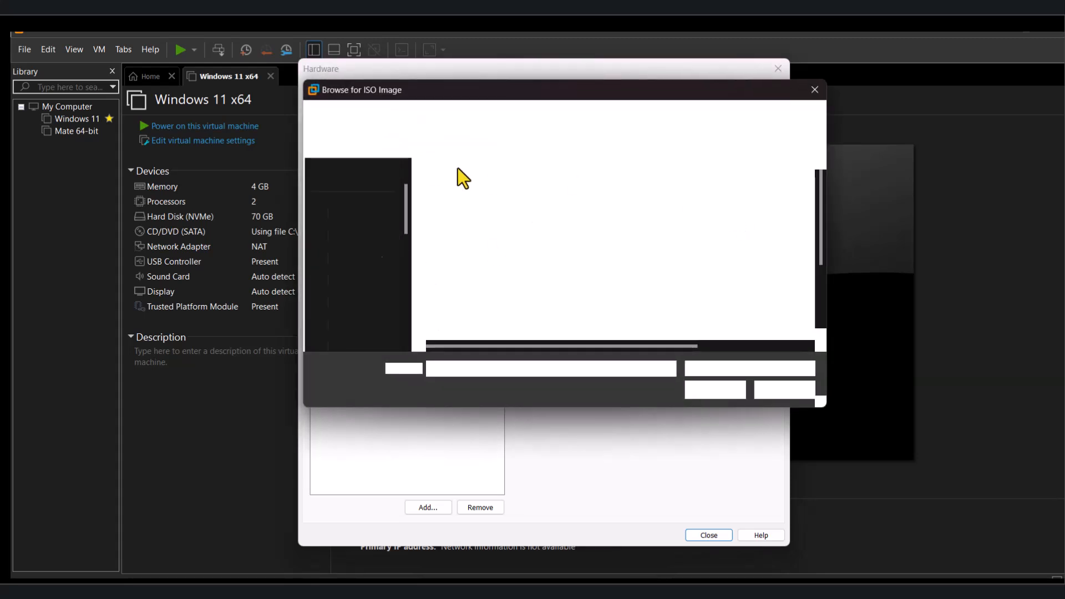
{"action": "left_click", "coordinate": [357, 238]}
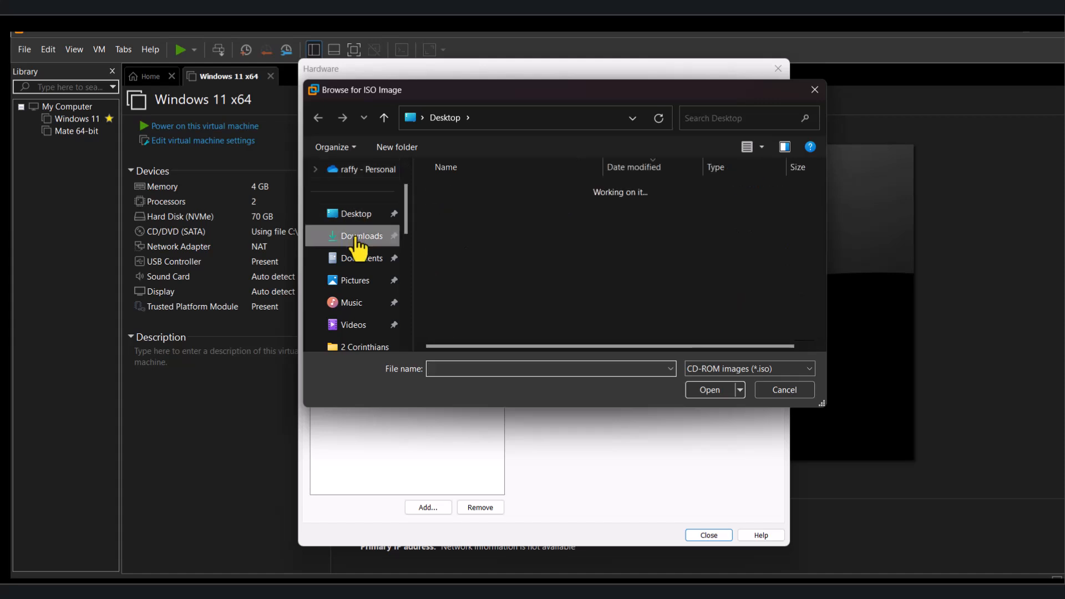
{"action": "double_click", "coordinate": [455, 206]}
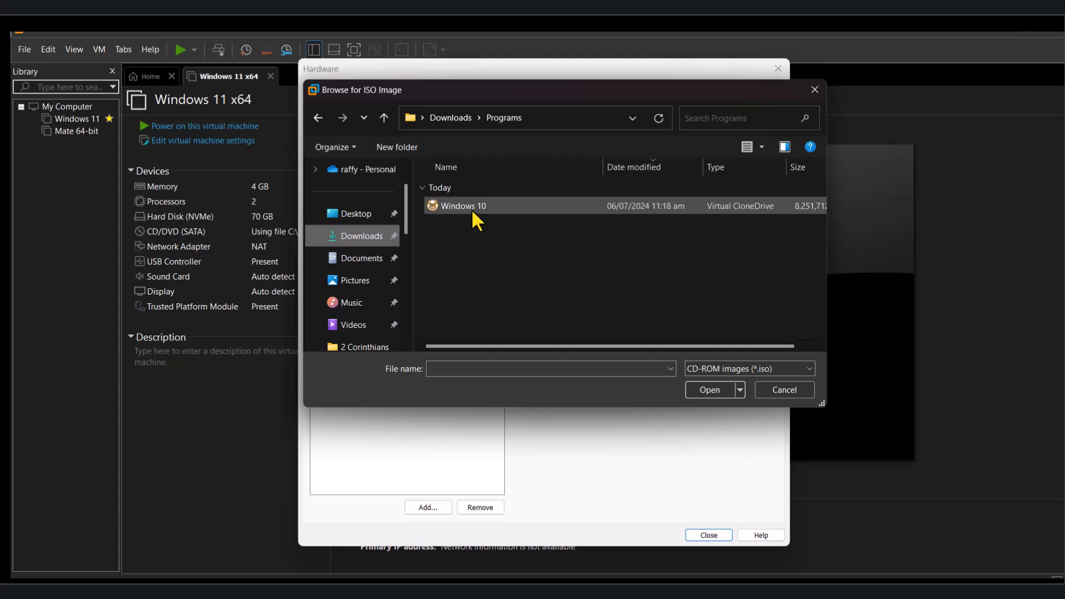
{"action": "left_click", "coordinate": [471, 208]}
{"action": "left_click", "coordinate": [703, 388]}
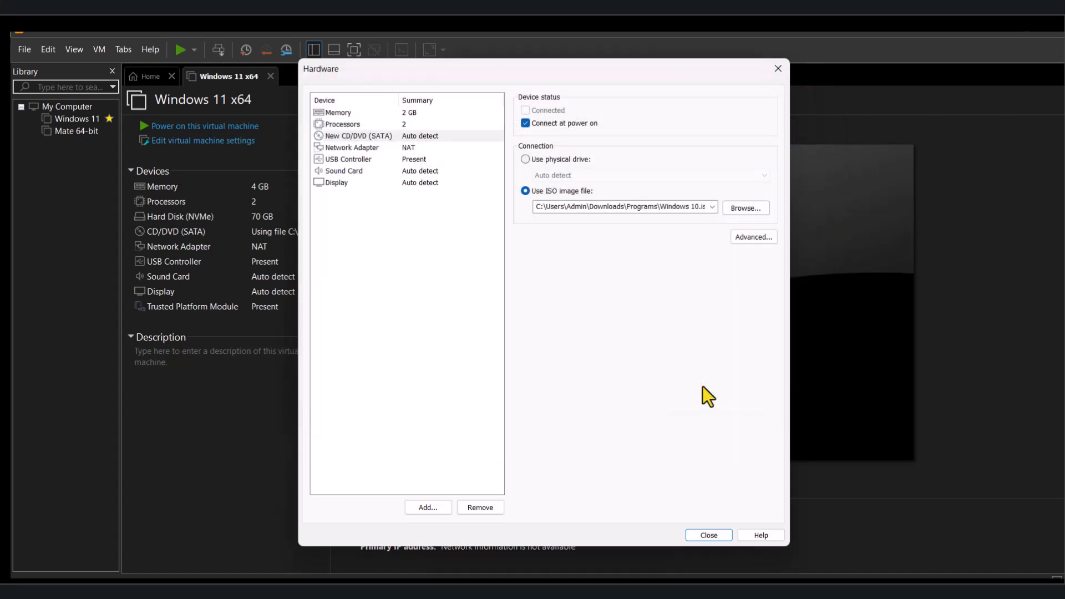
{"action": "left_click", "coordinate": [715, 537]}
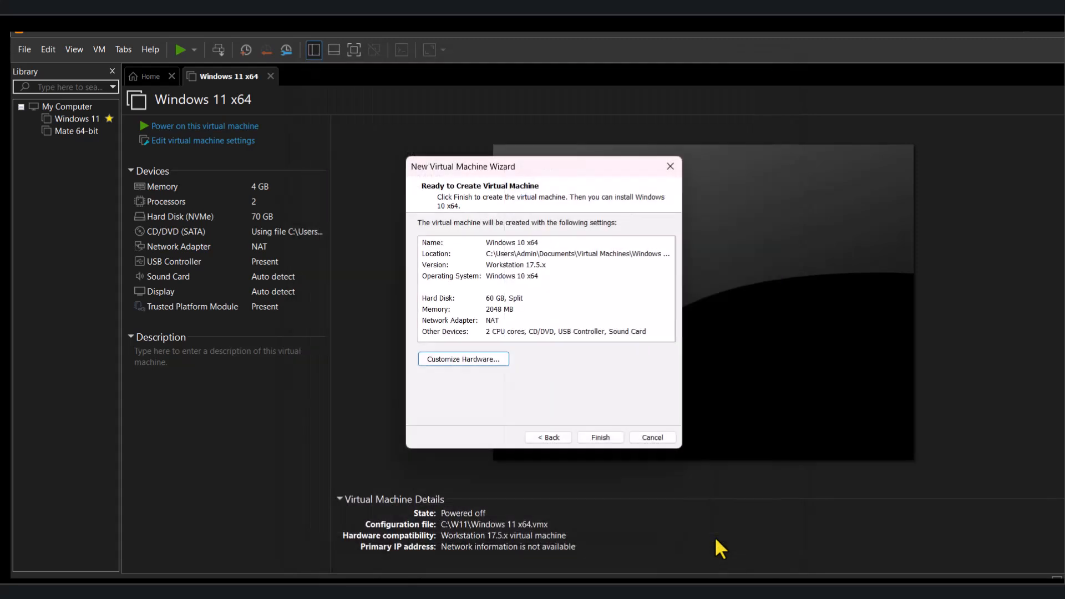
{"action": "left_click", "coordinate": [602, 438]}
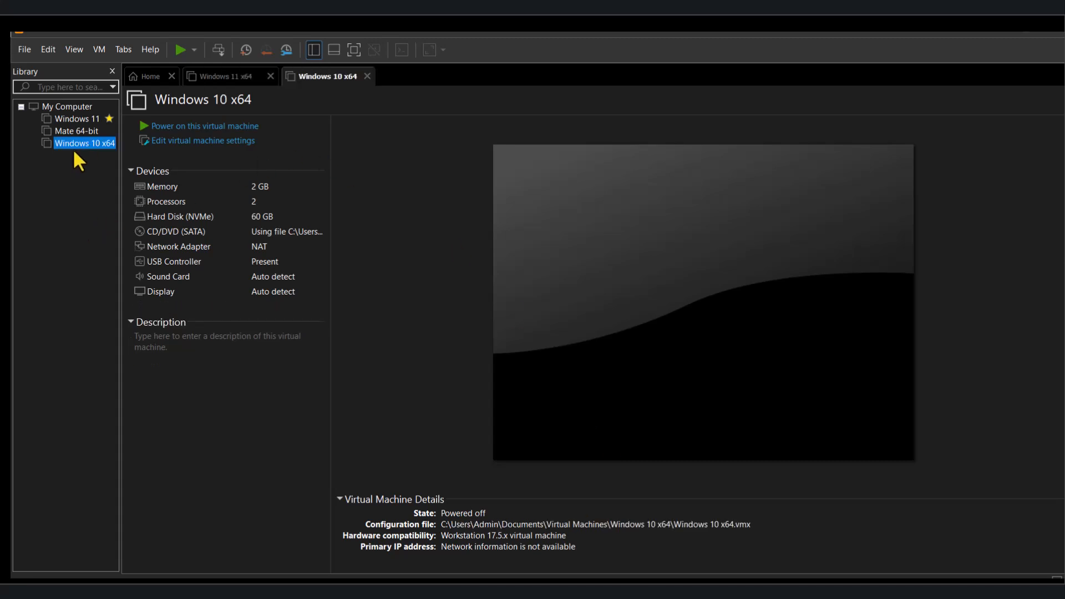
- Power on the Windows 10 x64 virtual machine and boot it from the EFI VMware Virtual SATA CDROM Drive
{"action": "left_click", "coordinate": [195, 132]}
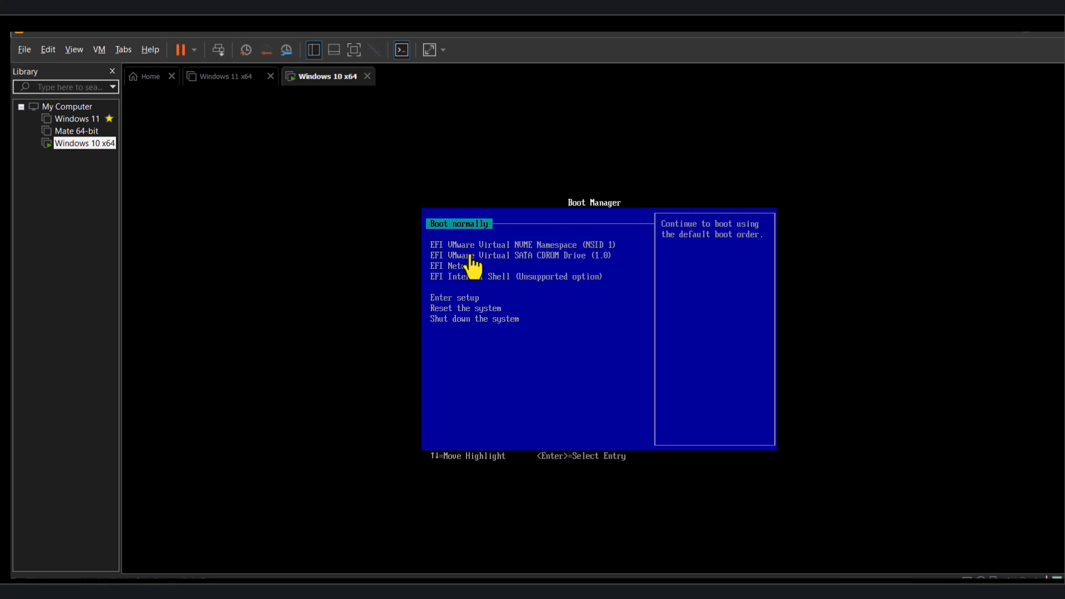
{"action": "key", "text": "Down"}
{"action": "key", "text": "Down"}
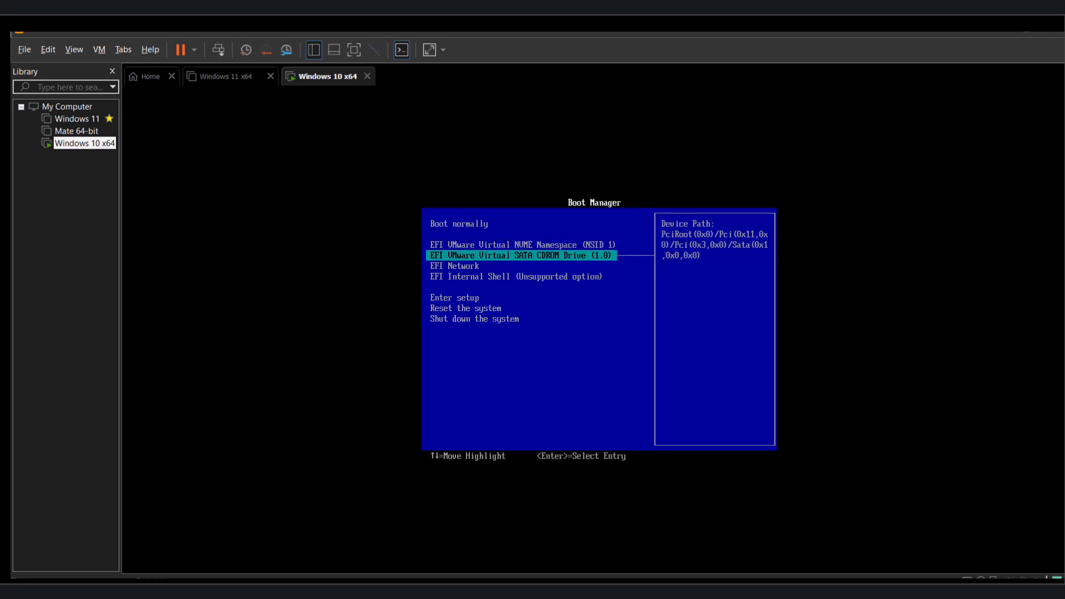
{"action": "key", "text": "Return"}
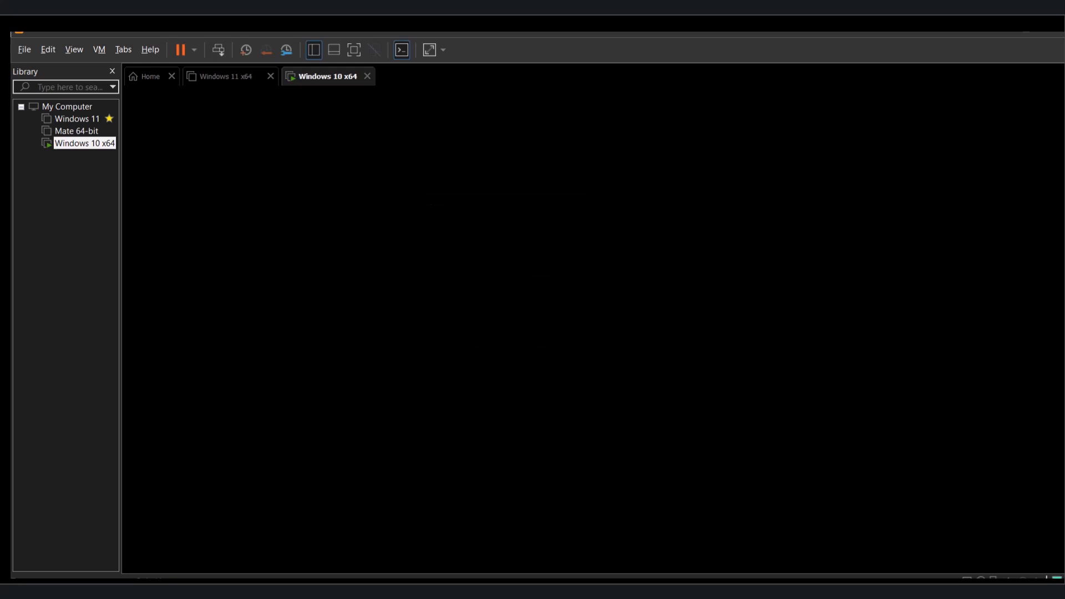
{"action": "key", "text": "Return"}
{"action": "key", "text": "Return"}
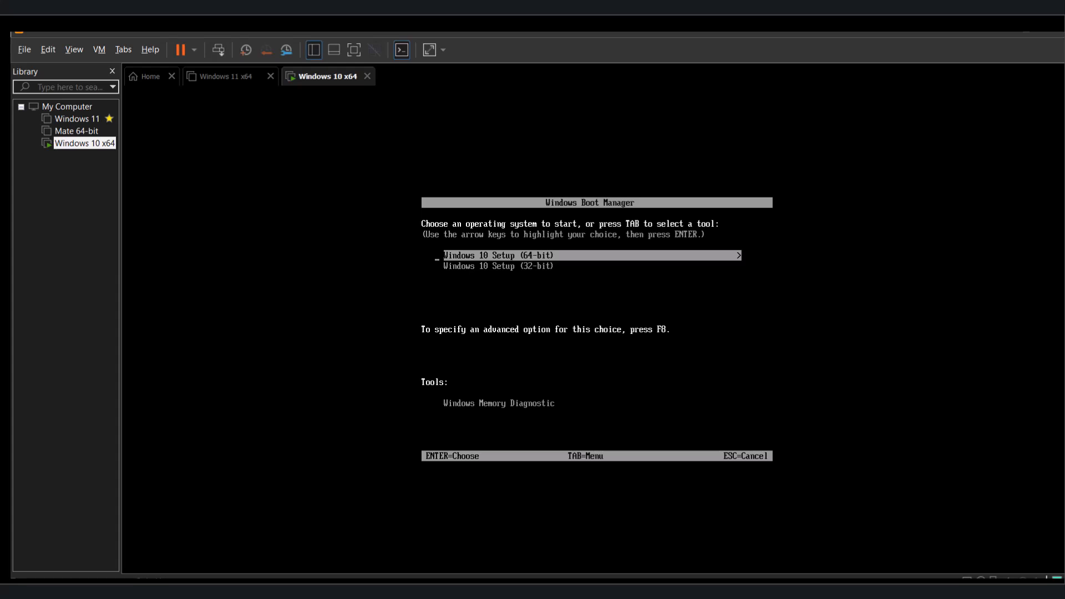
- Start Windows 10 Setup (64-bit) from the Windows Boot Manager
{"action": "key", "text": "Down"}
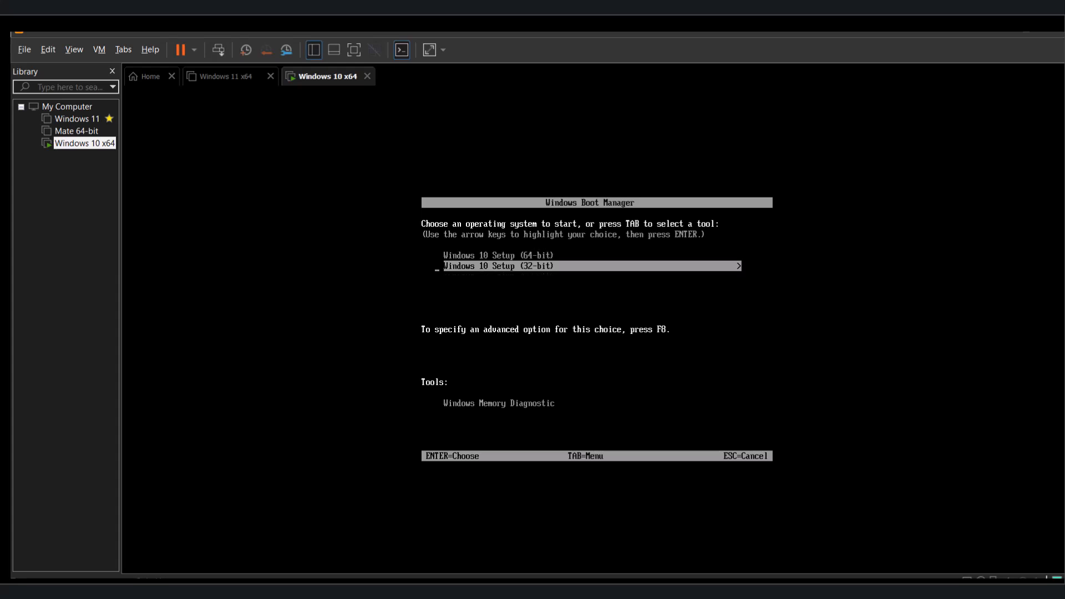
{"action": "key", "text": "Up"}
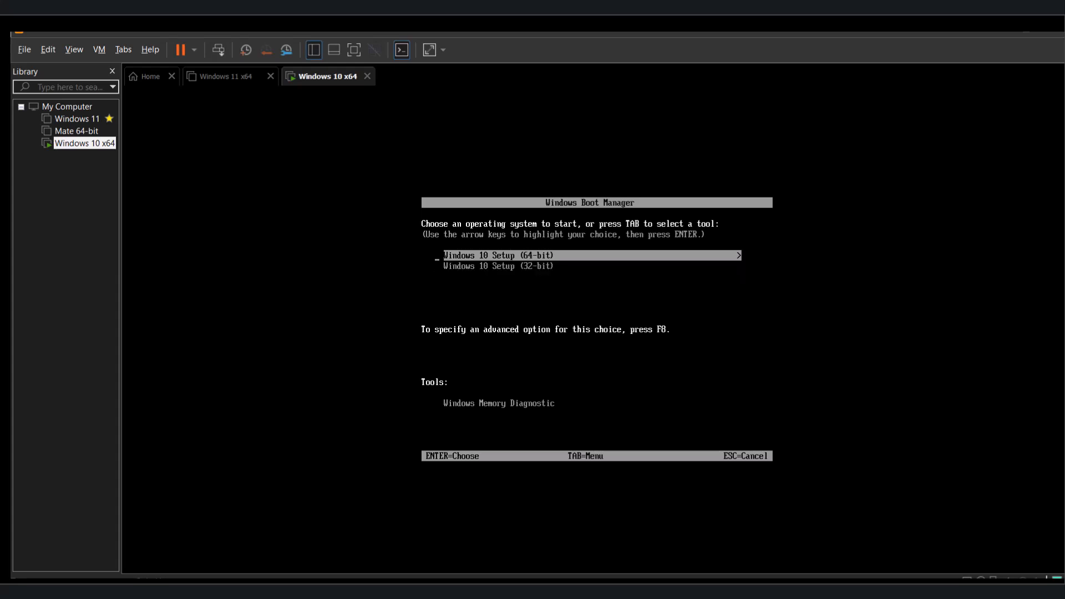
{"action": "key", "text": "Return"}
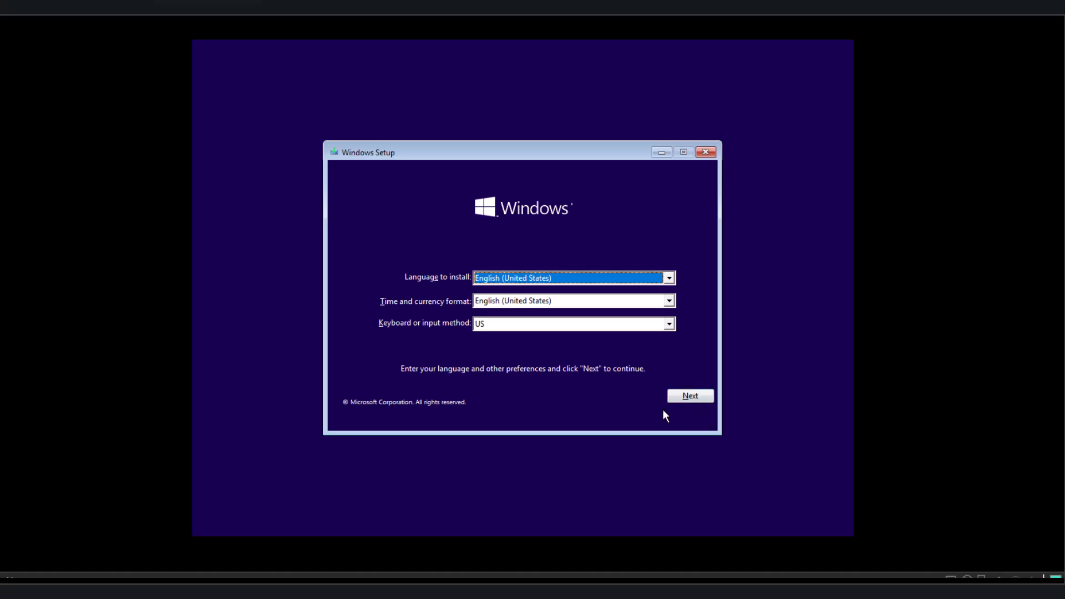
- Accept the default language and keyboard settings, start the Windows installation, and continue without a product key
{"action": "left_click", "coordinate": [691, 397]}
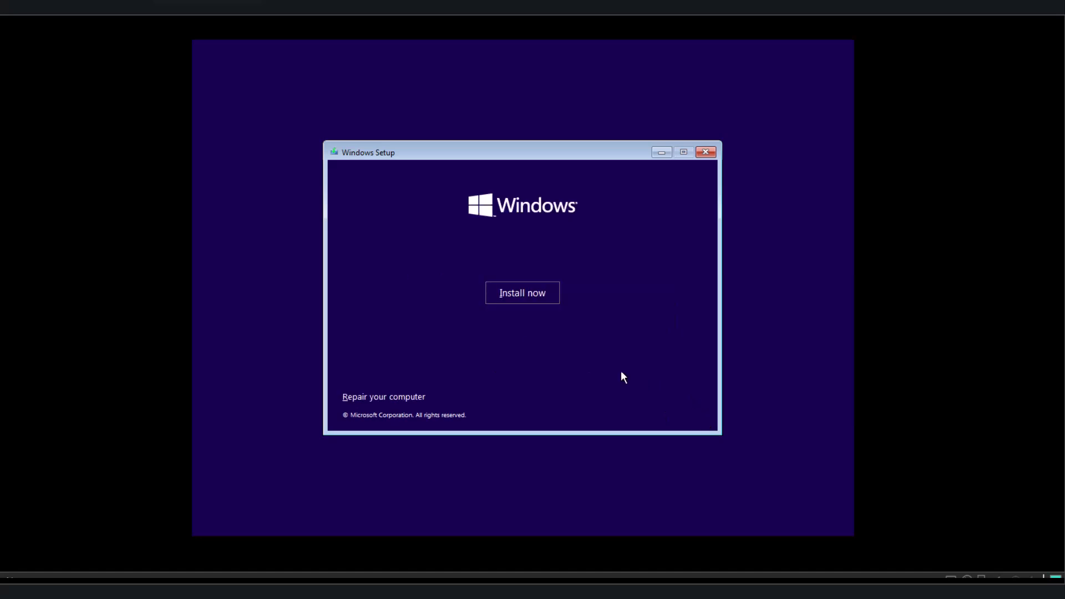
{"action": "left_click", "coordinate": [532, 299]}
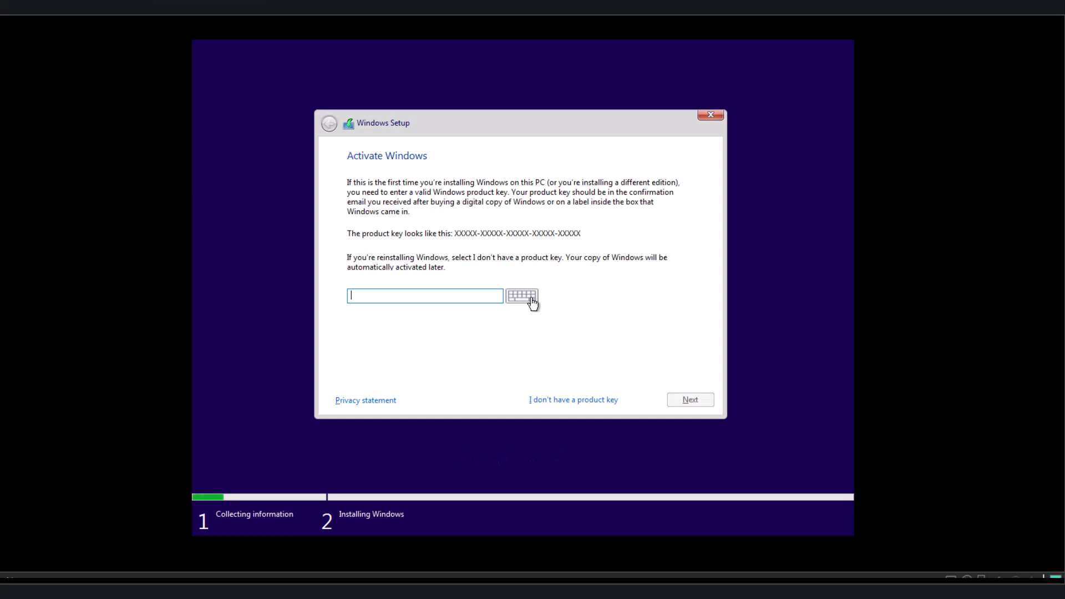
{"action": "left_click", "coordinate": [555, 400]}
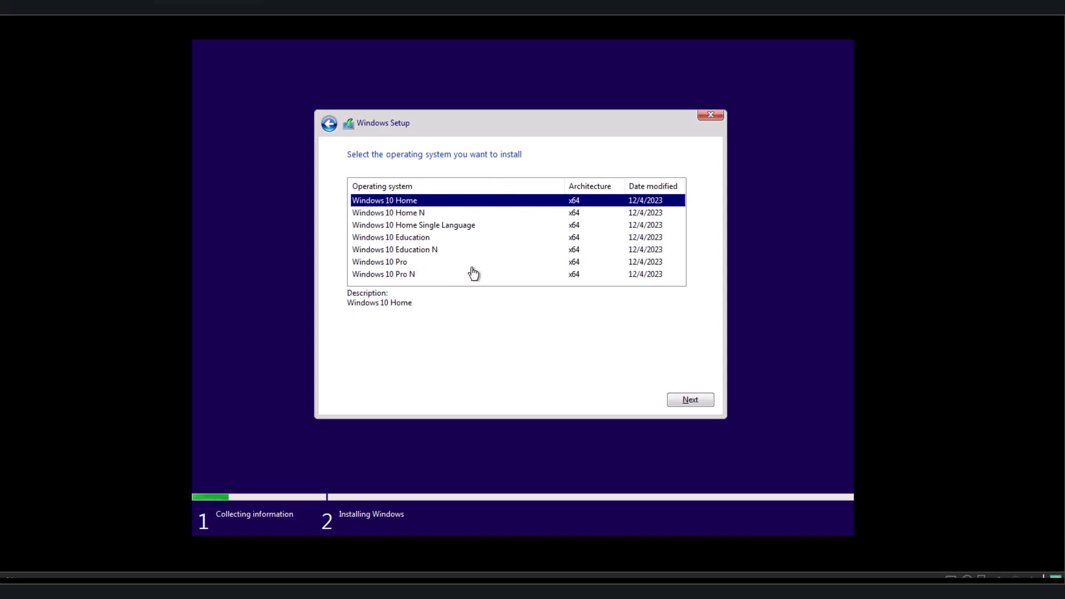
- Go through the Windows 10 editions offered for installation and select Windows 10 Pro N
{"action": "left_click", "coordinate": [432, 213]}
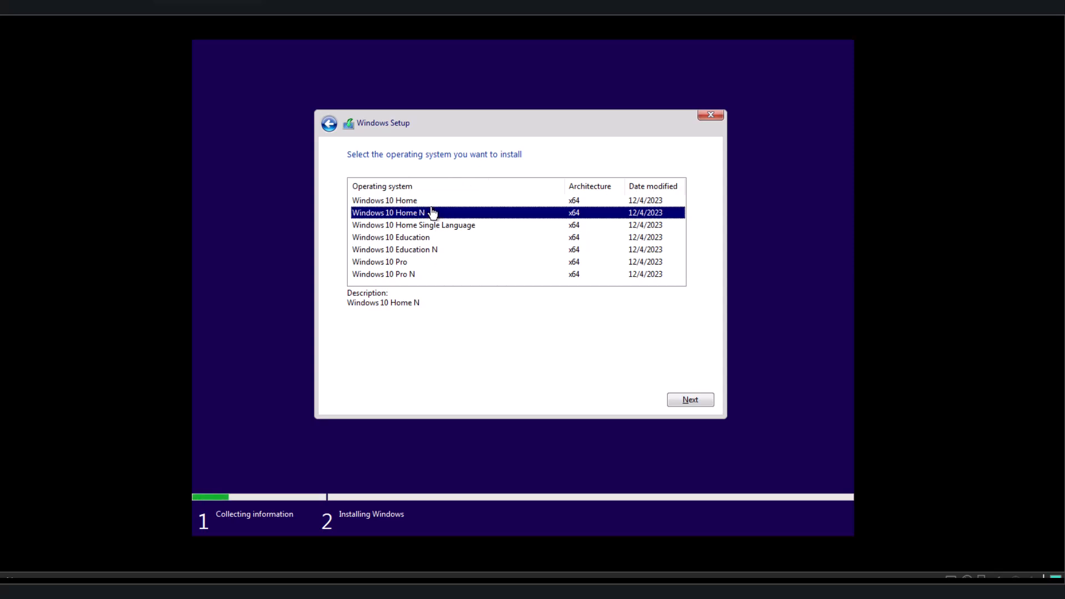
{"action": "key", "text": "Down"}
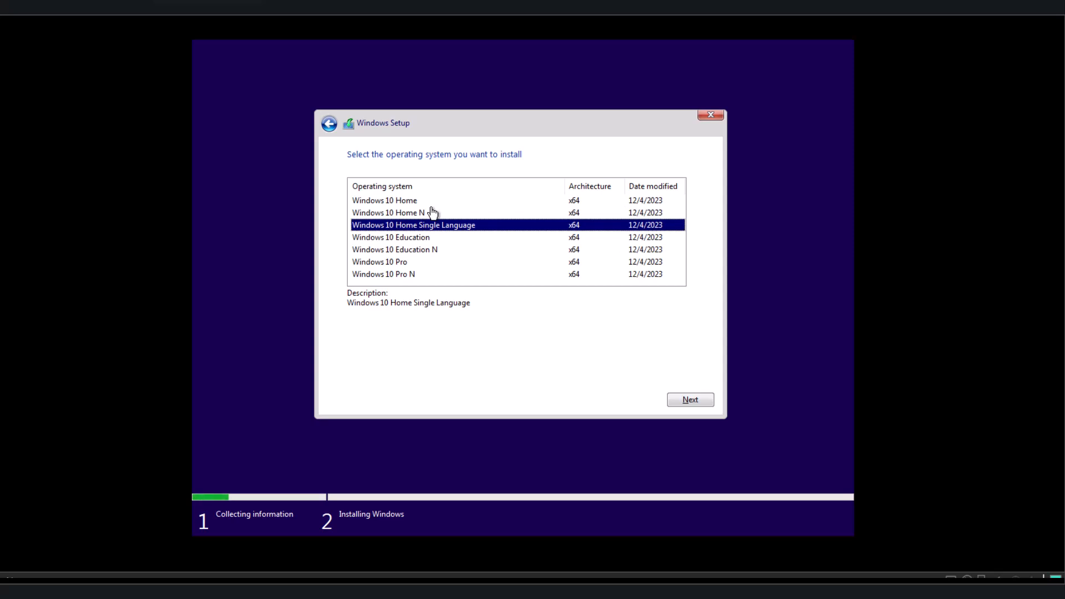
{"action": "key", "text": "Down"}
{"action": "key", "text": "Down"}
{"action": "key", "text": "Down"}
{"action": "key", "text": "Down"}
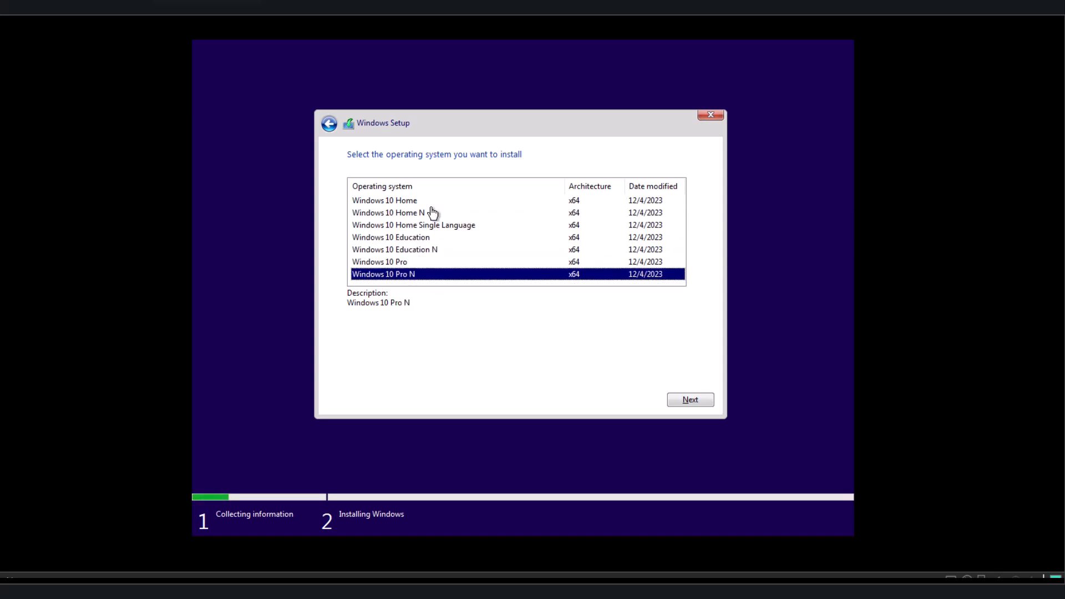